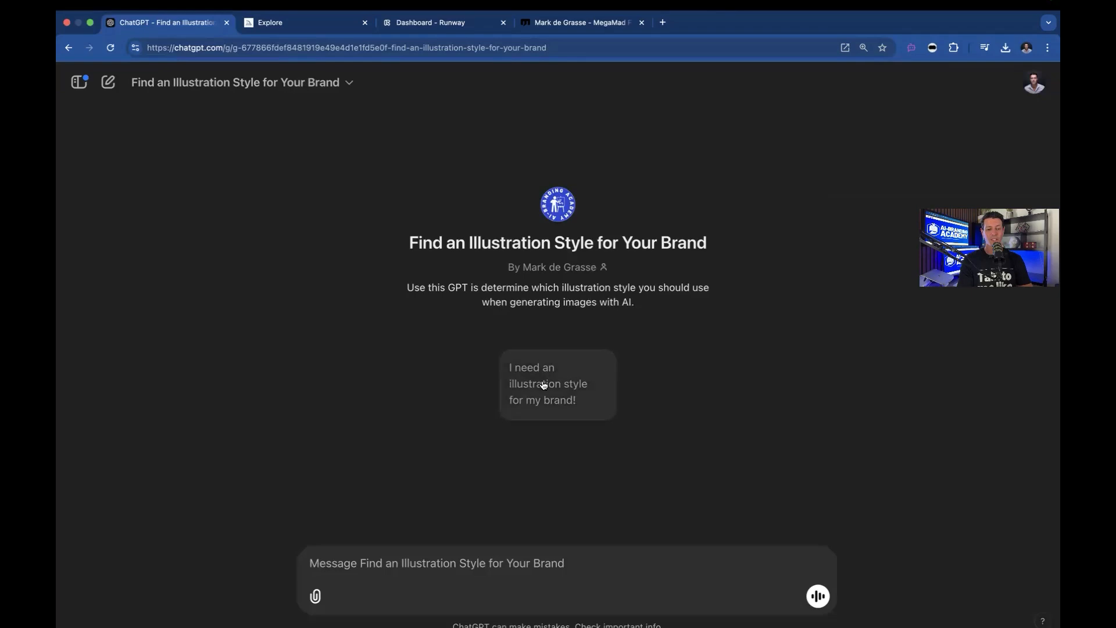
Start the conversation with the starter prompt 'I need an illustration style for my brand!'
click(546, 385)
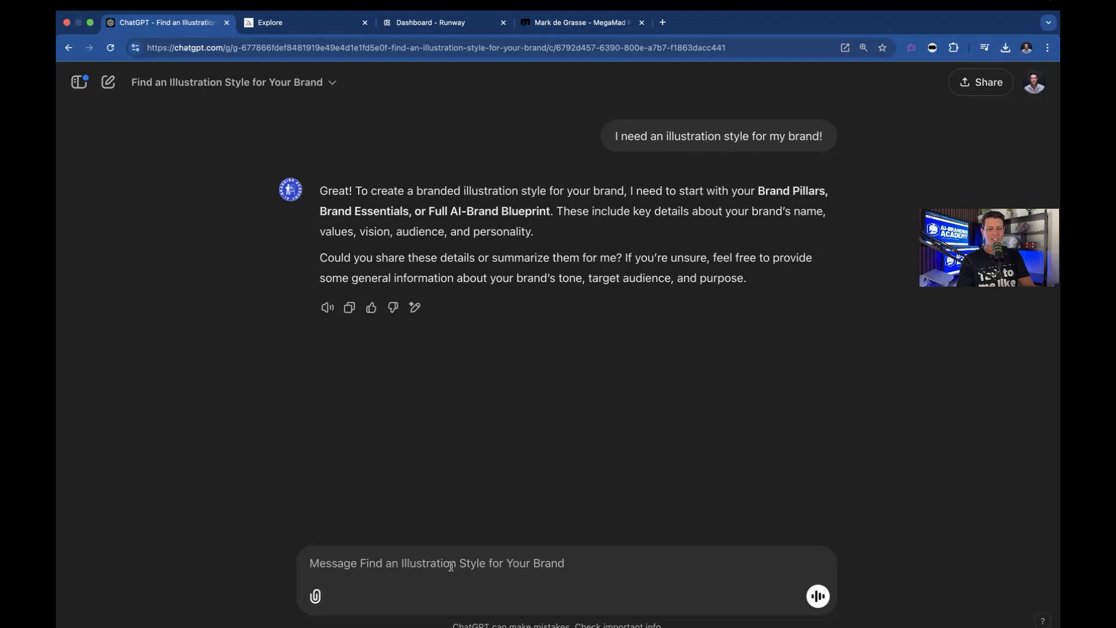
Send a message saying 'use the branding details from this page:' followed by the About page URL copied from the other tab
text(use the branding details from this page:)
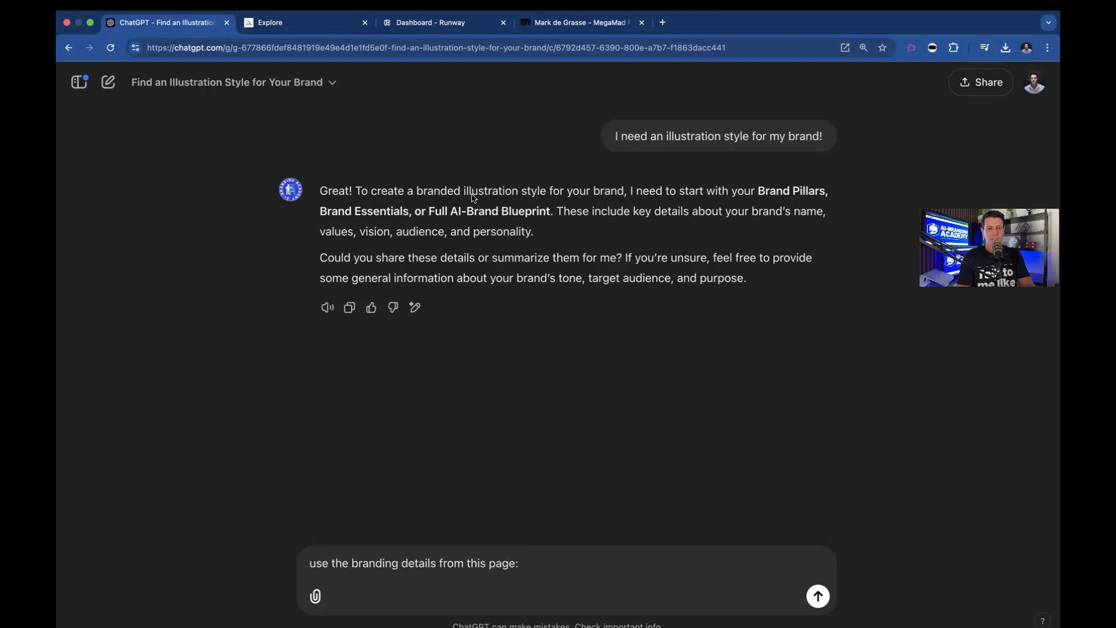
click(554, 26)
click(499, 52)
key(super+c)
click(207, 29)
key(super+v)
key(Return)
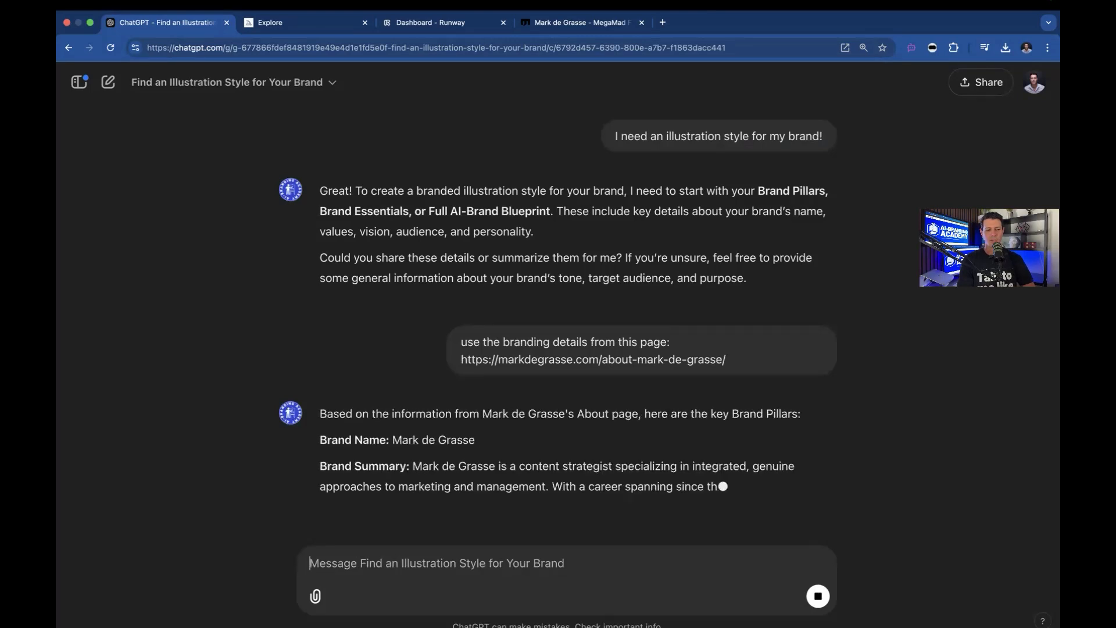
Read through the brand pillars in the reply and the closing question about suggesting styles
scroll(610, 447, down, 4)
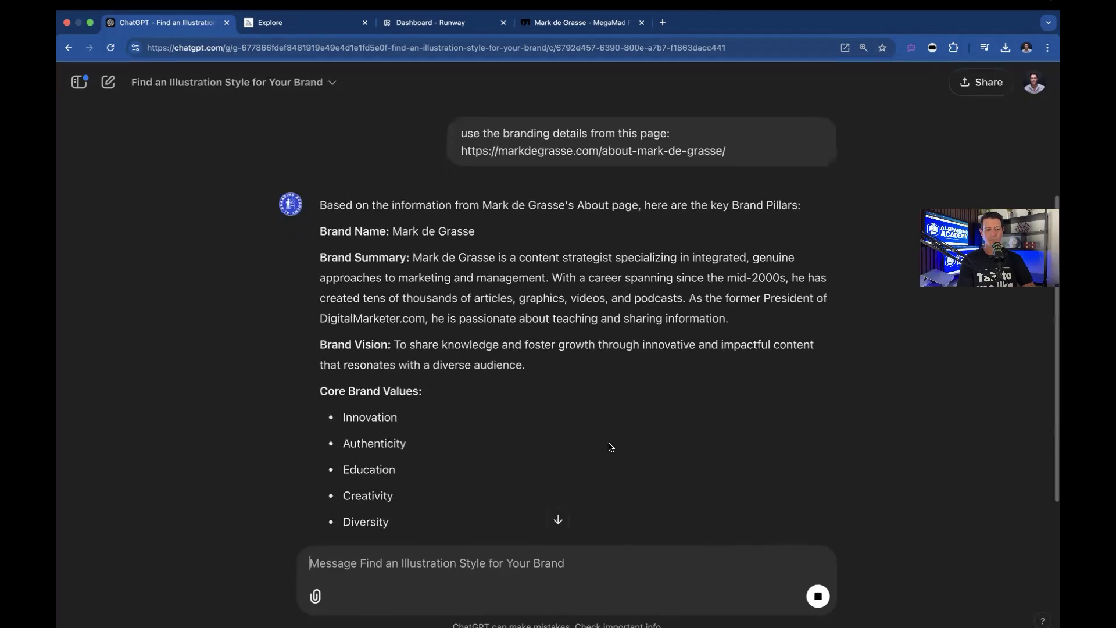
scroll(611, 446, down, 5)
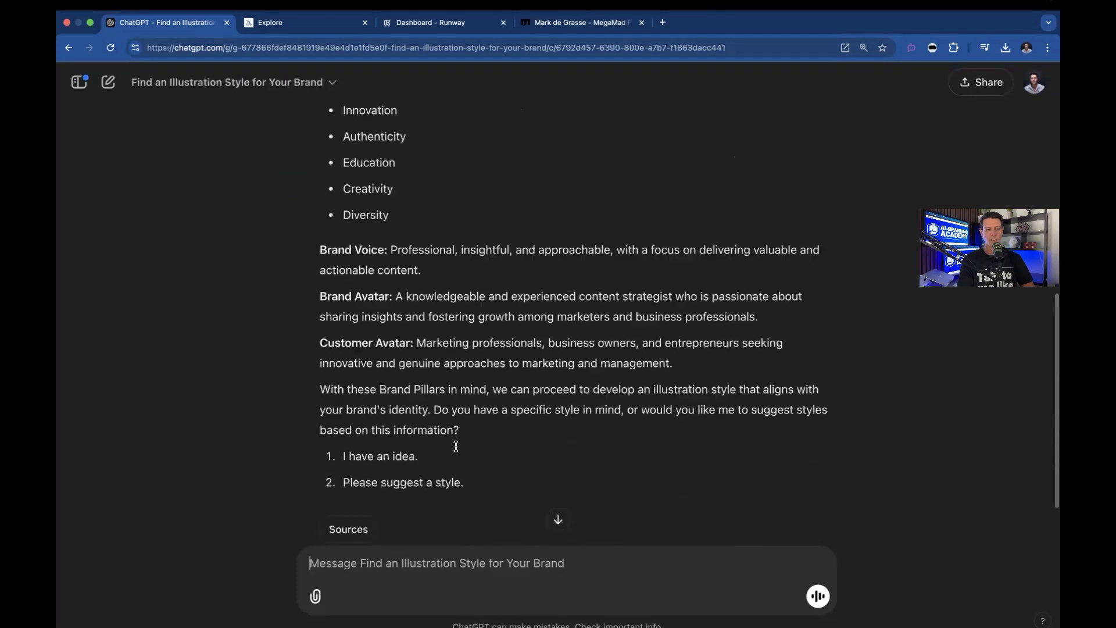
scroll(456, 446, down, 3)
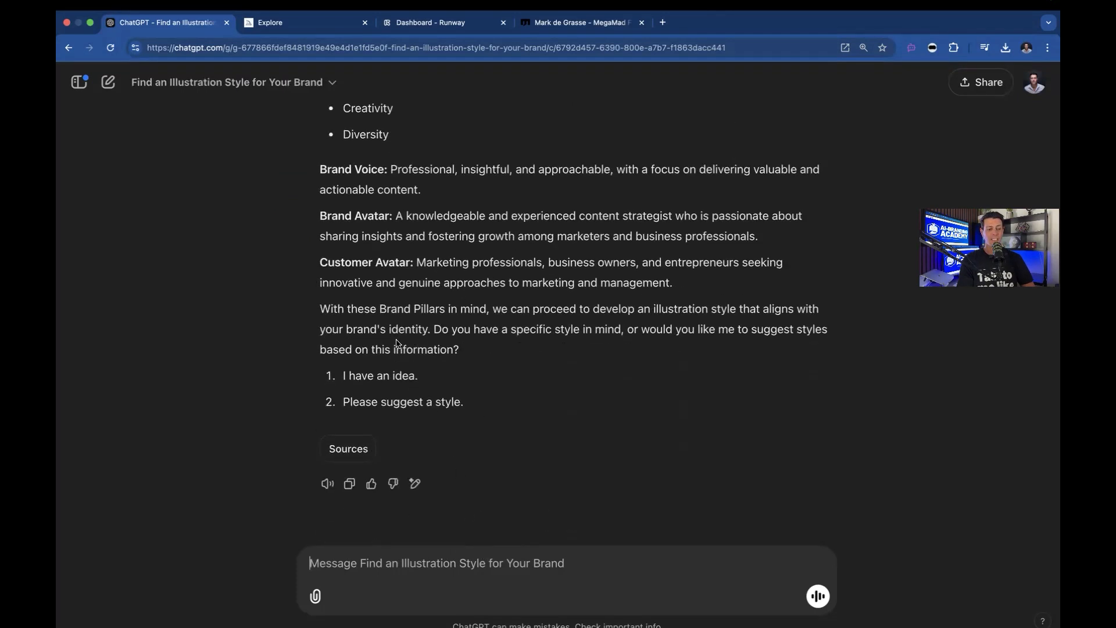
triple_click(381, 326)
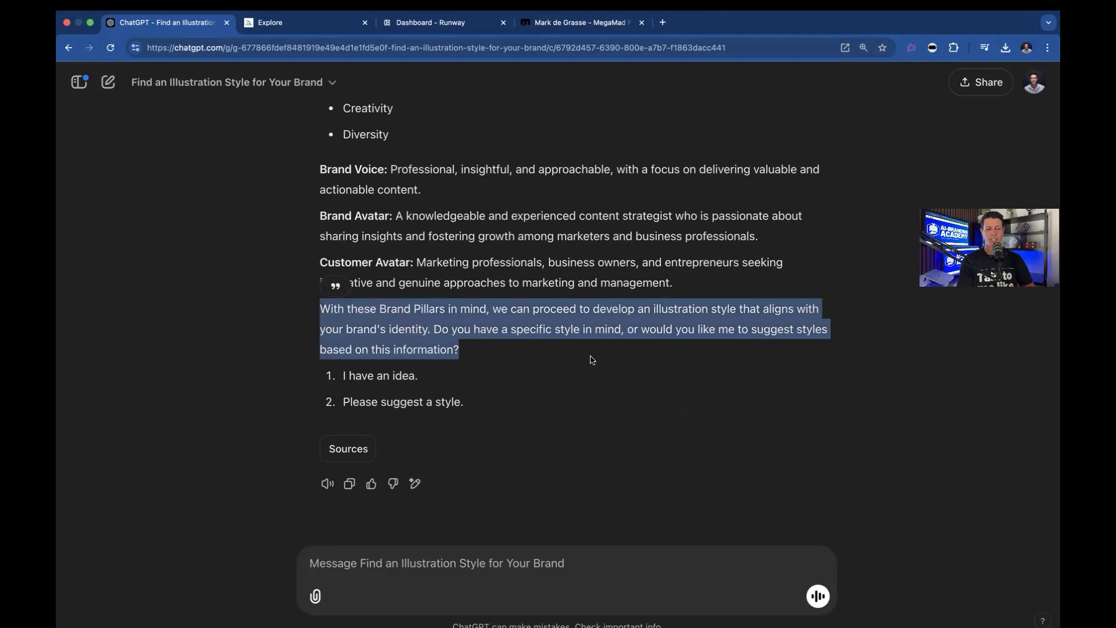
key(super+equal)
scroll(591, 360, down, 1)
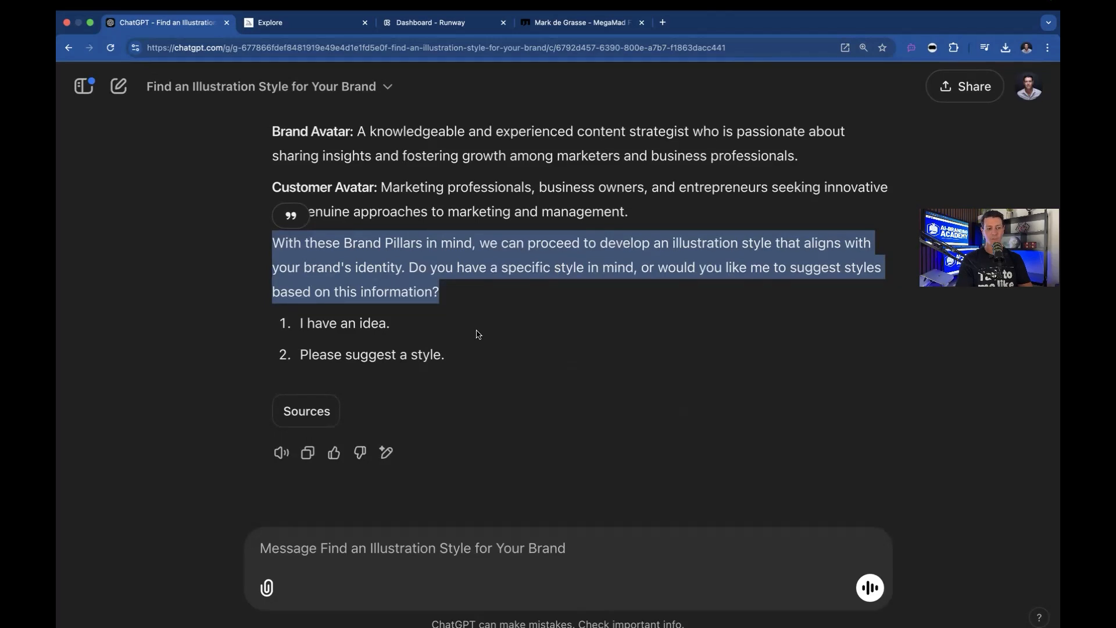
Reply '2' to ask for suggested illustration styles
click(360, 559)
text(2)
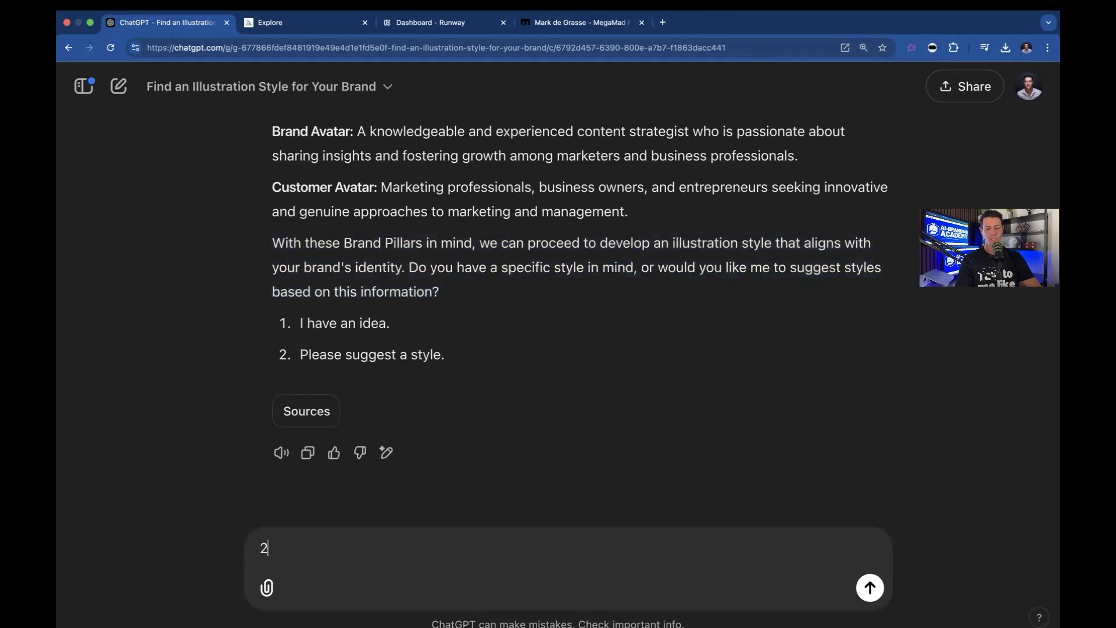
key(Return)
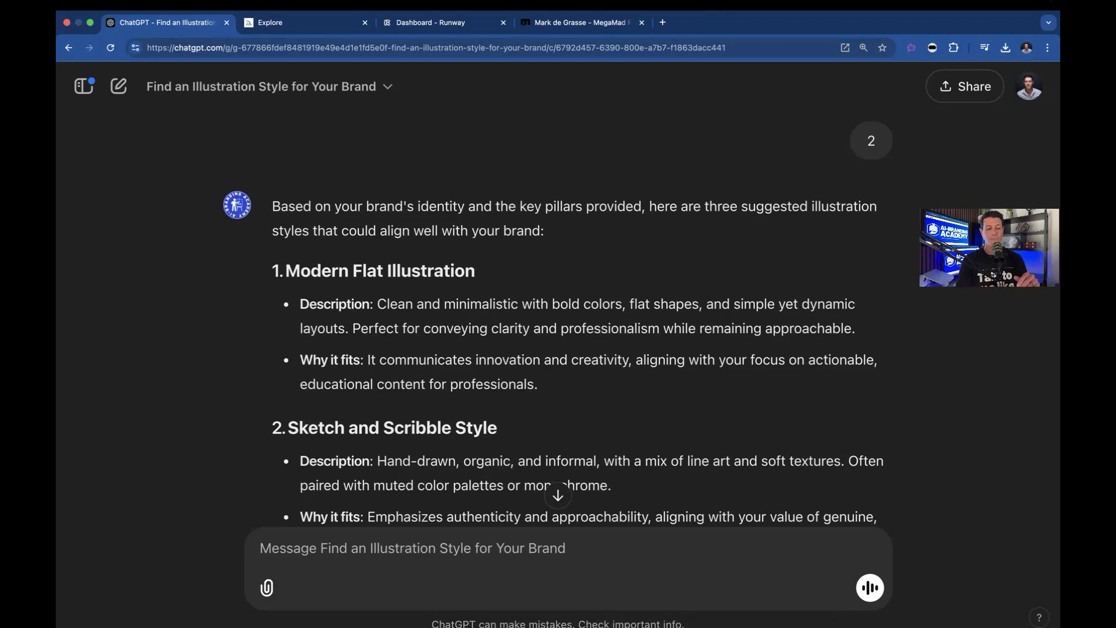
Review the three suggested illustration styles and their descriptions
triple_click(321, 278)
scroll(321, 278, down, 4)
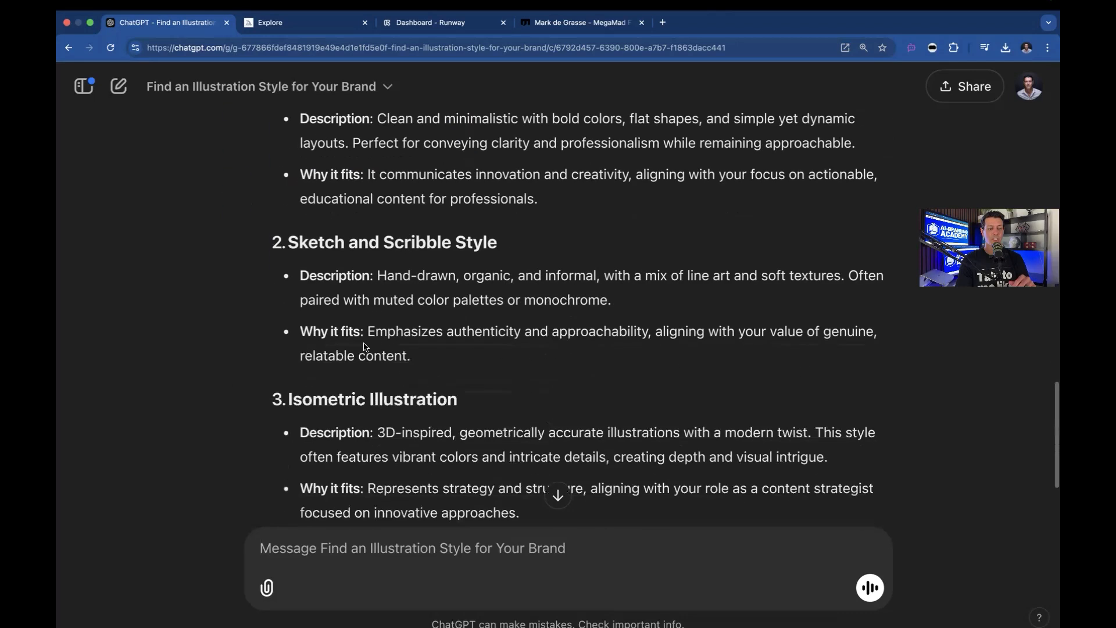
triple_click(338, 193)
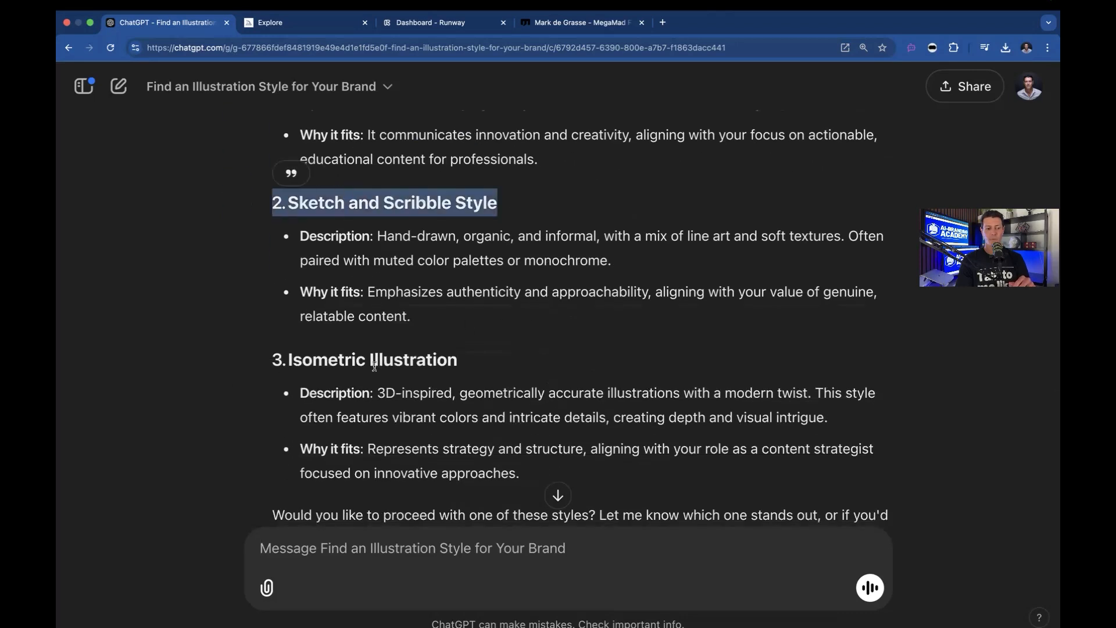
triple_click(363, 353)
scroll(457, 388, down, 2)
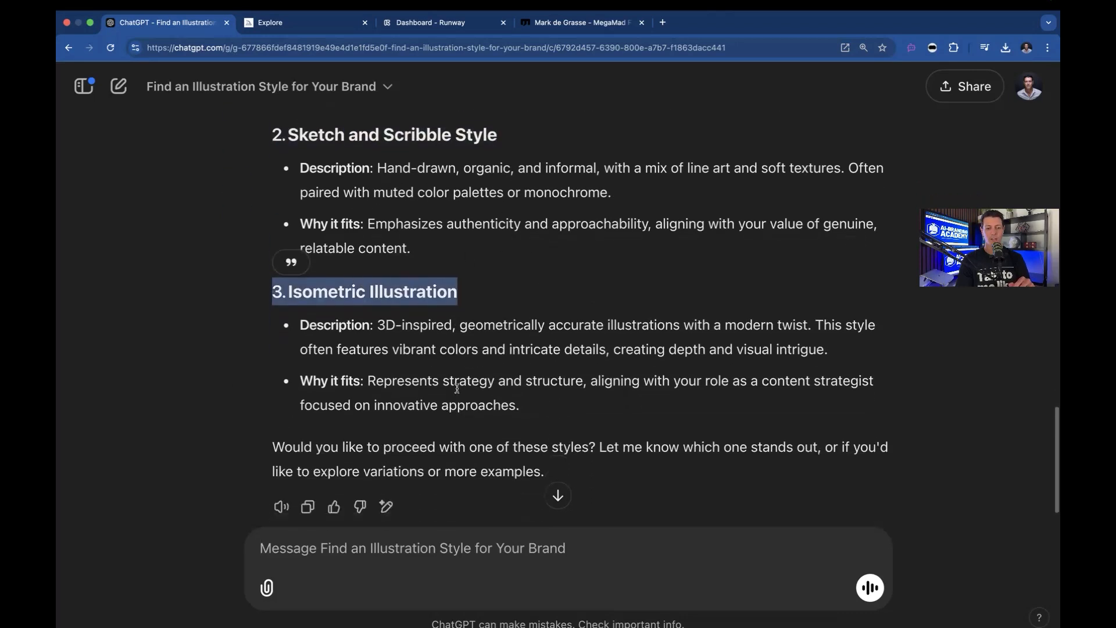
click(492, 268)
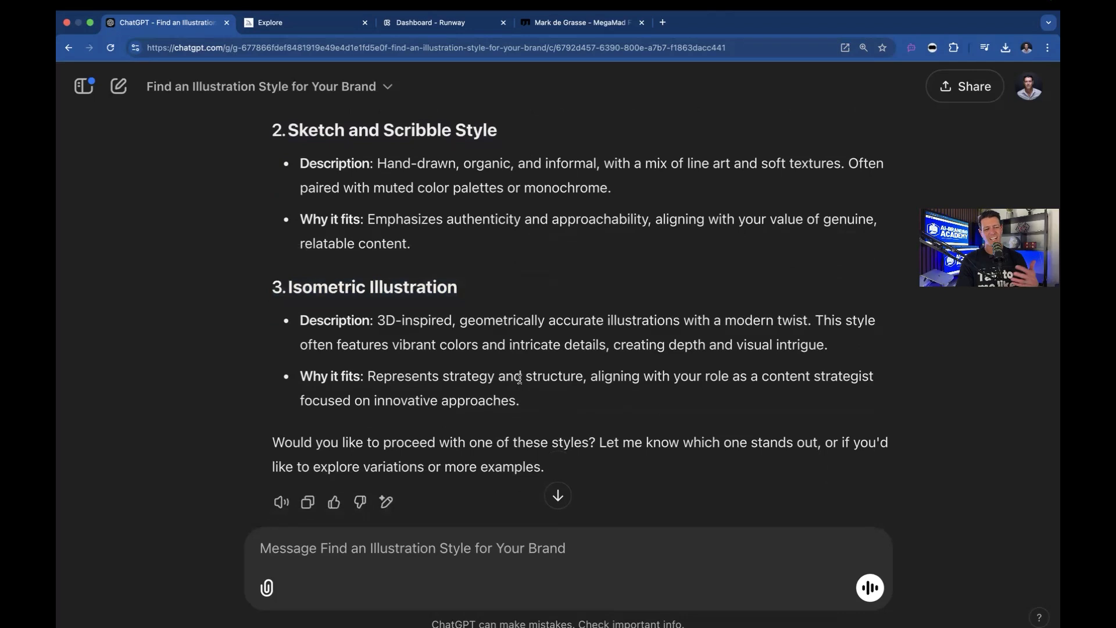
Send the request 'please generate an example image for each of these'
click(454, 549)
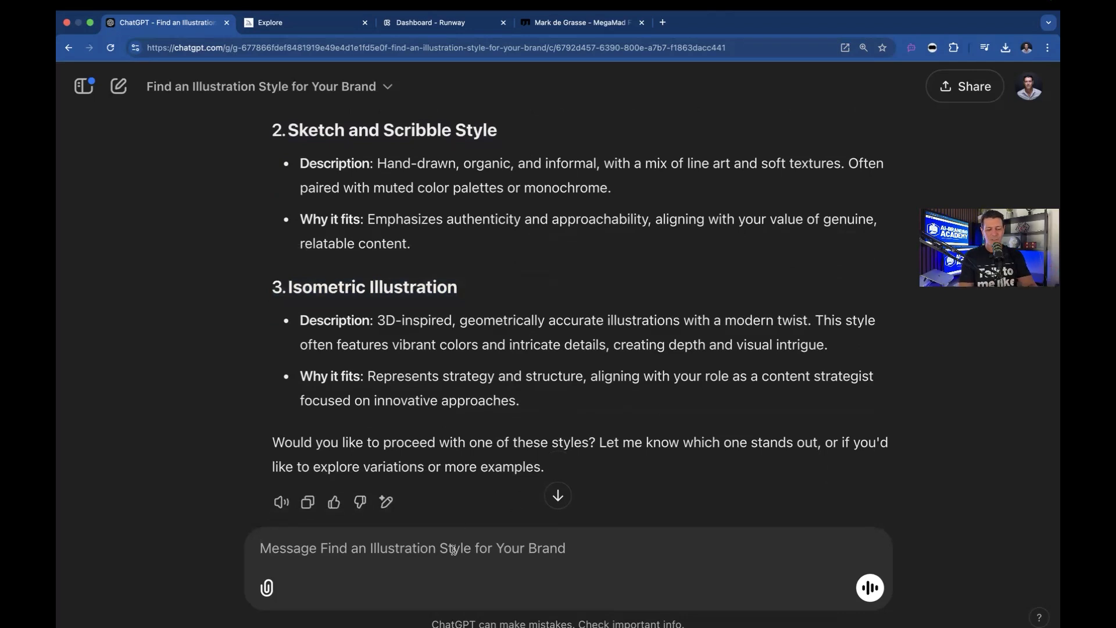
text(please gener)
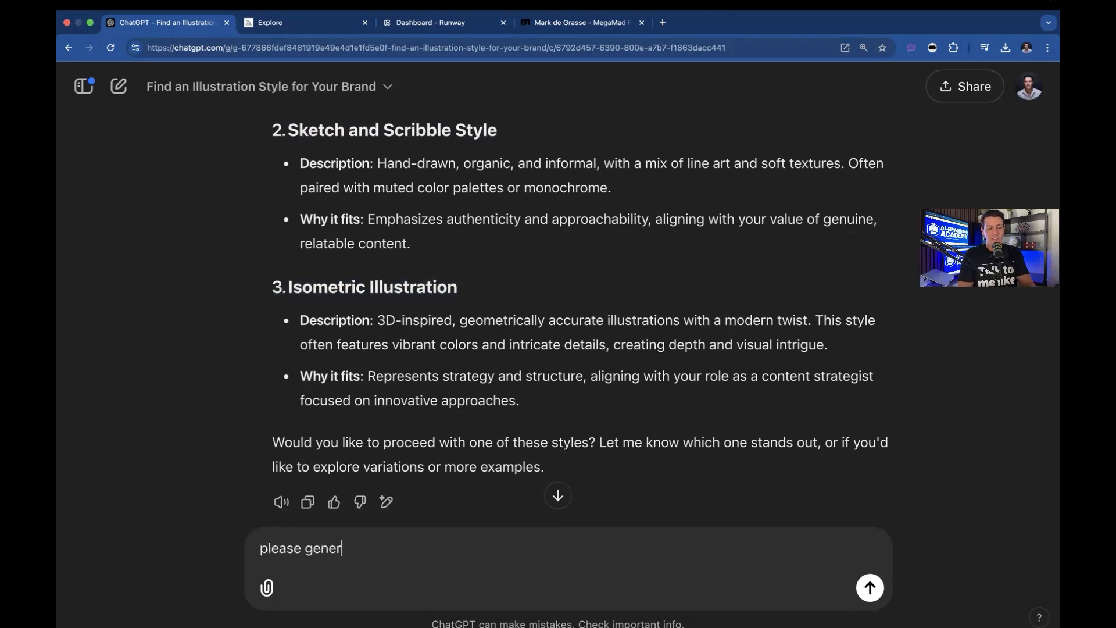
text(ate an example im)
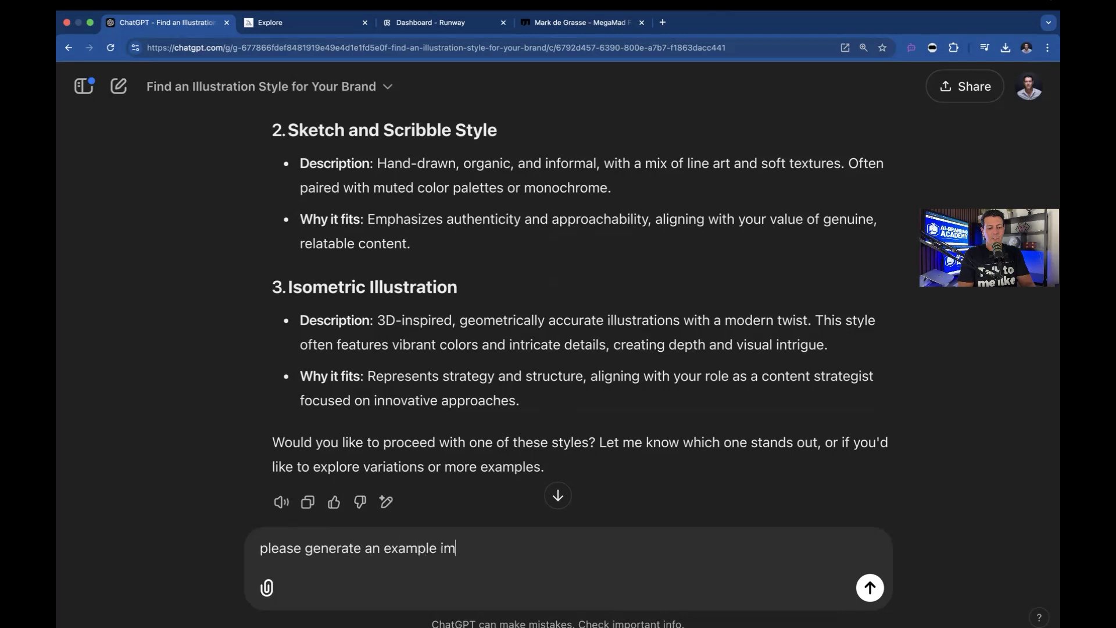
text(age for each of these)
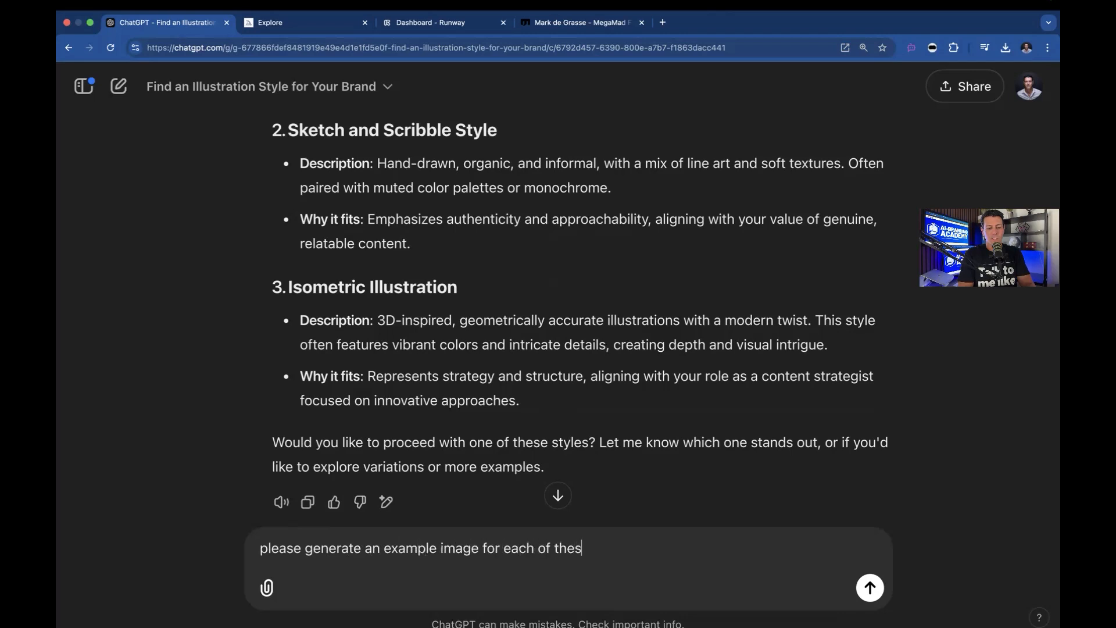
key(Return)
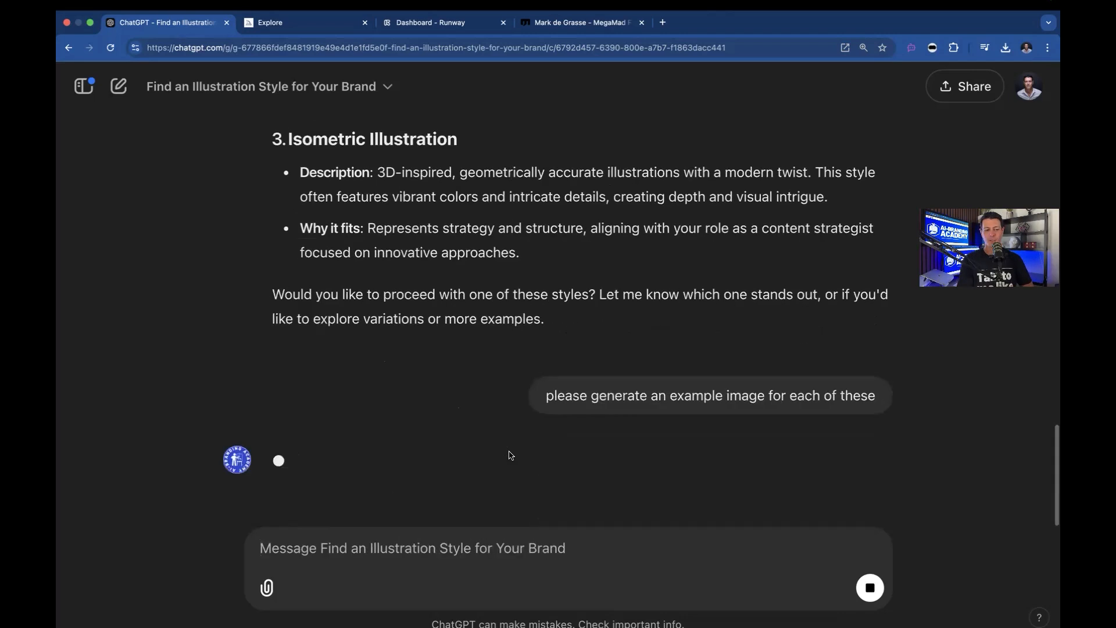
Scroll through the generated example images for each of the three styles
scroll(511, 456, down, 2)
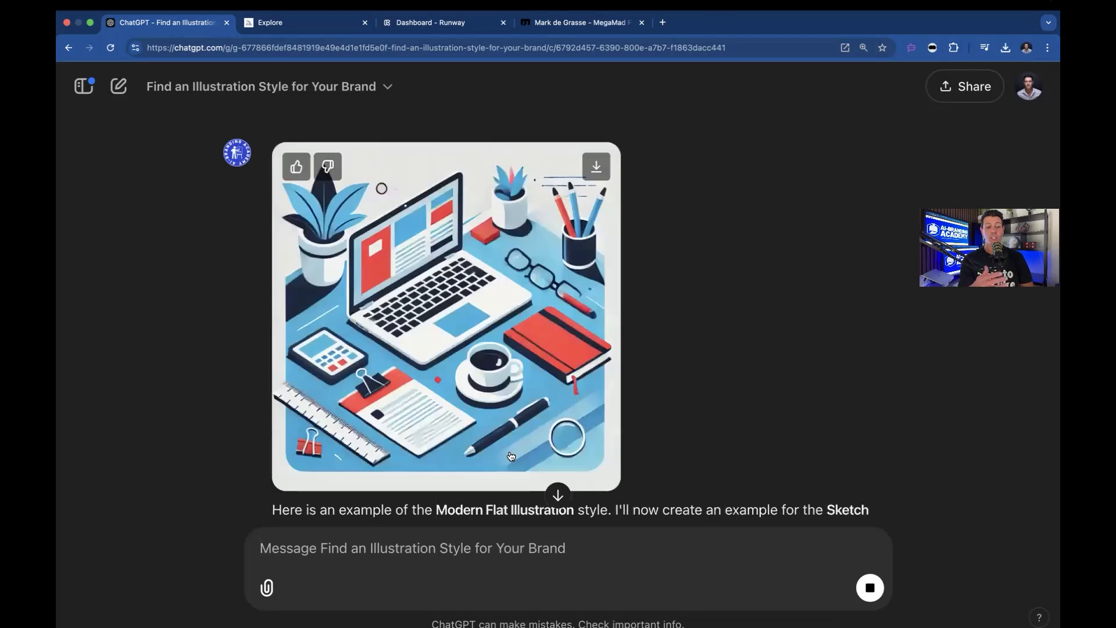
scroll(511, 351, up, 3)
scroll(497, 353, down, 4)
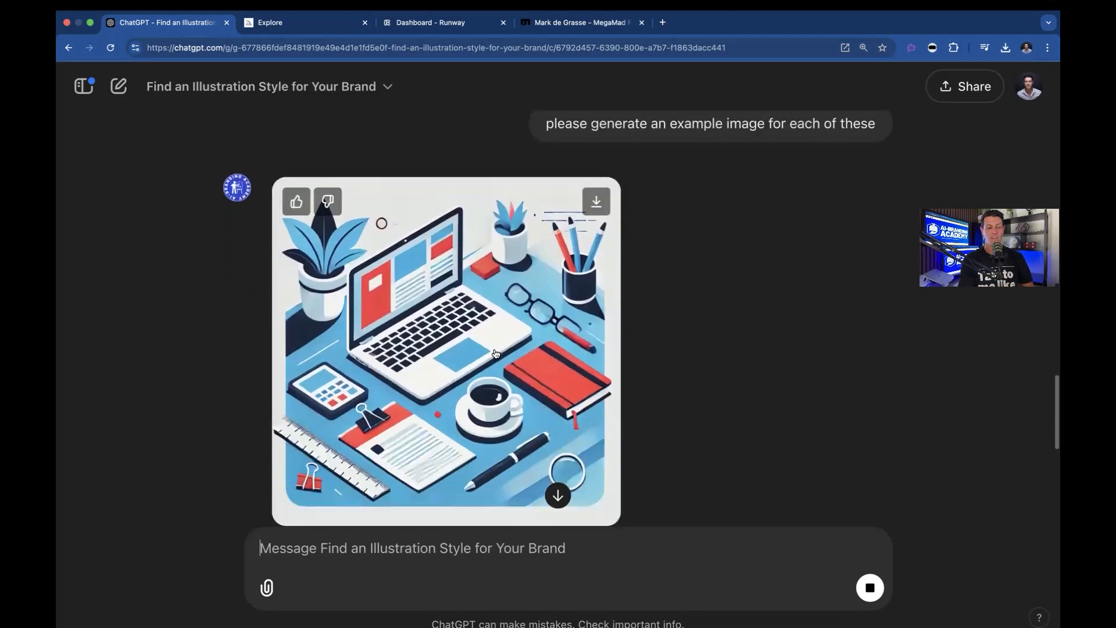
scroll(460, 262, up, 1)
scroll(465, 256, down, 4)
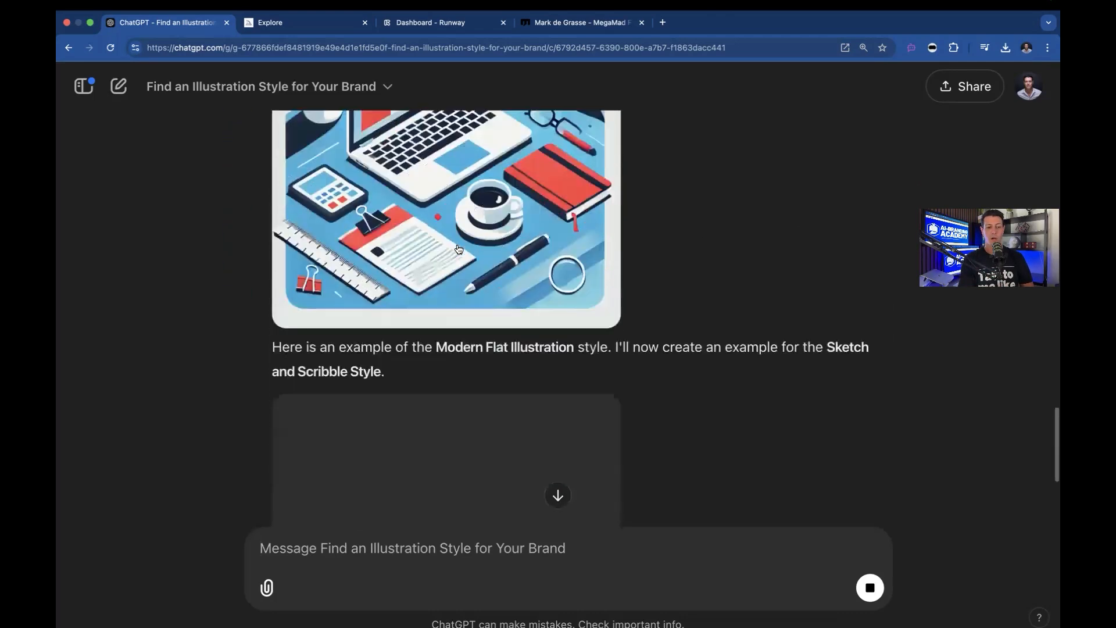
scroll(476, 239, up, 3)
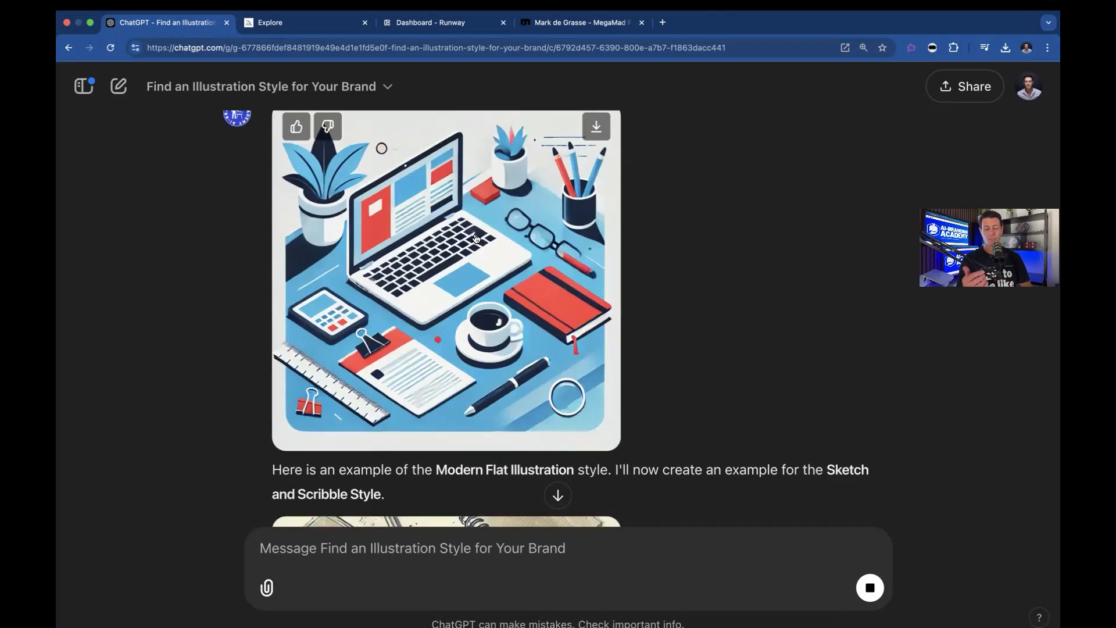
scroll(475, 238, down, 1)
scroll(475, 239, down, 5)
scroll(475, 238, down, 2)
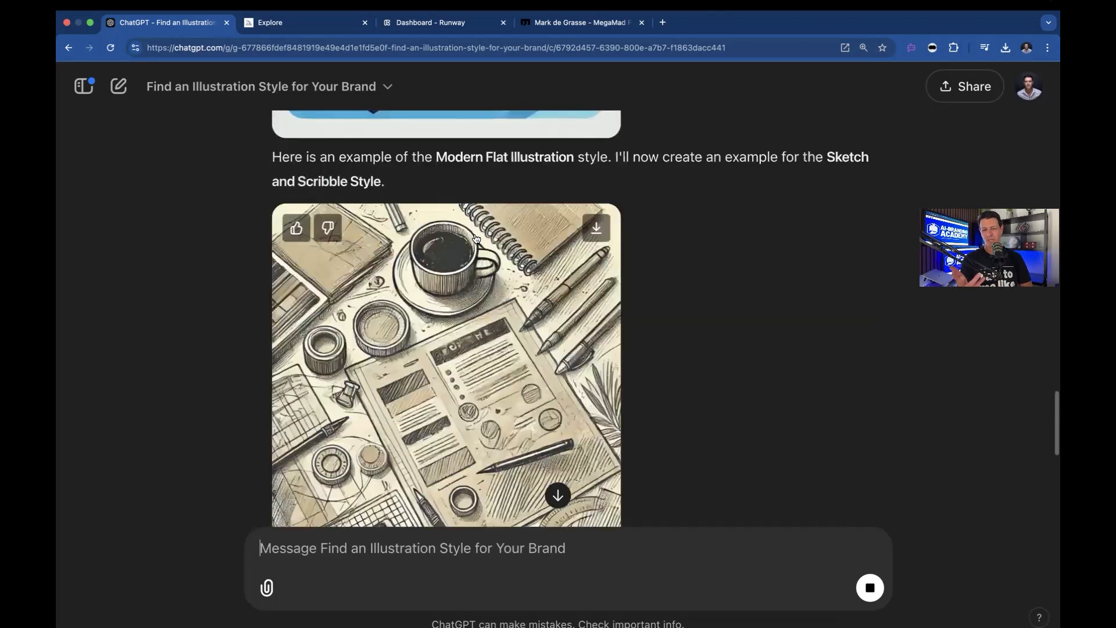
scroll(431, 336, down, 2)
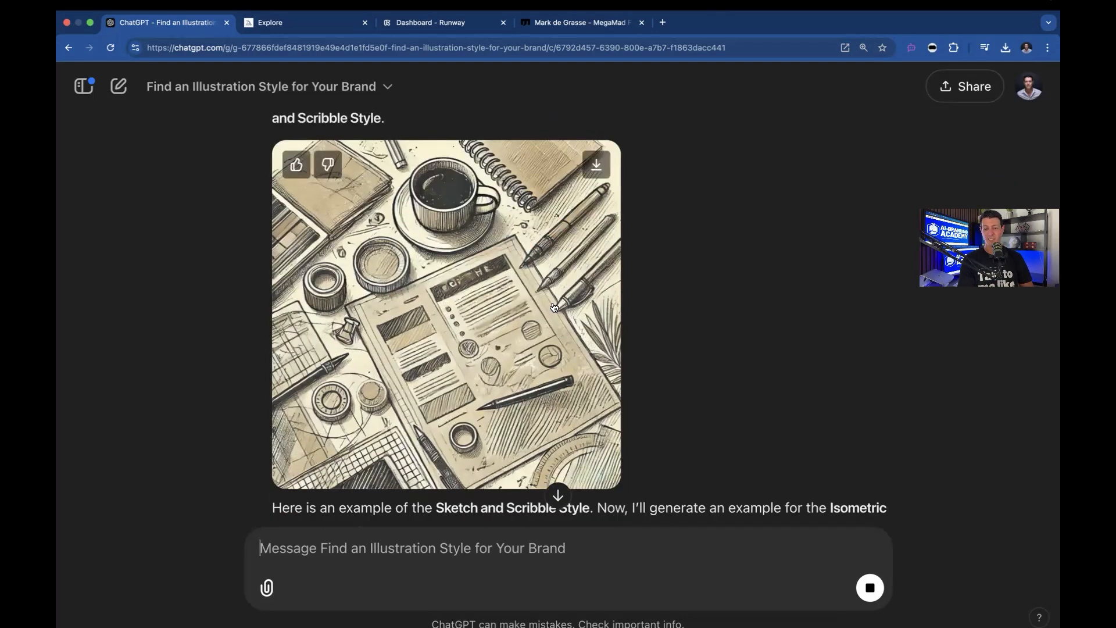
scroll(554, 307, up, 4)
scroll(554, 307, down, 4)
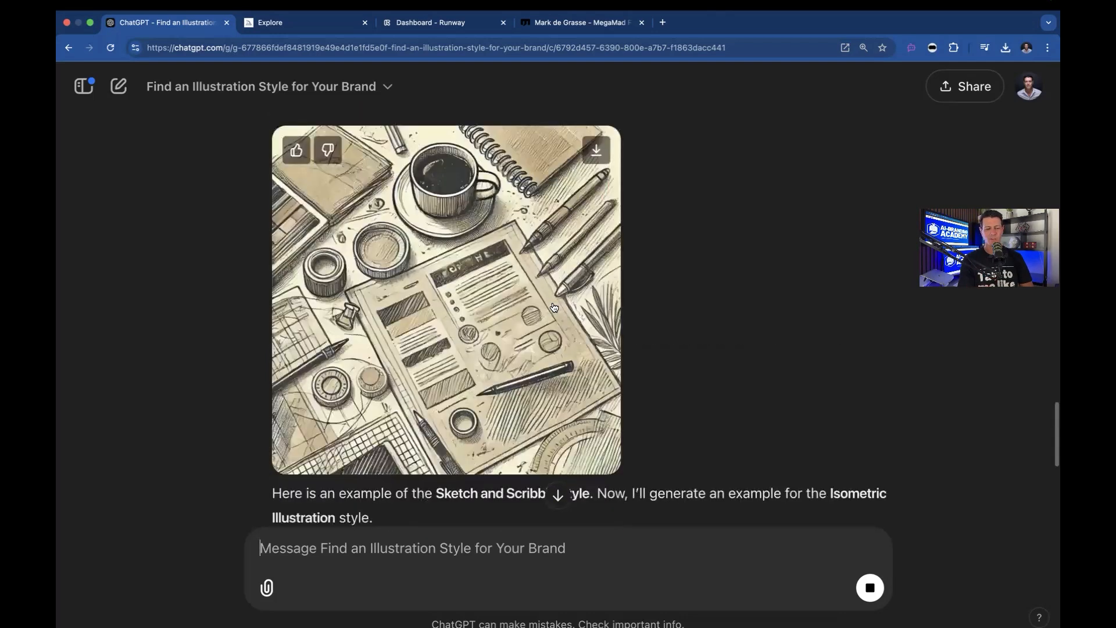
scroll(554, 307, down, 1)
scroll(672, 282, down, 5)
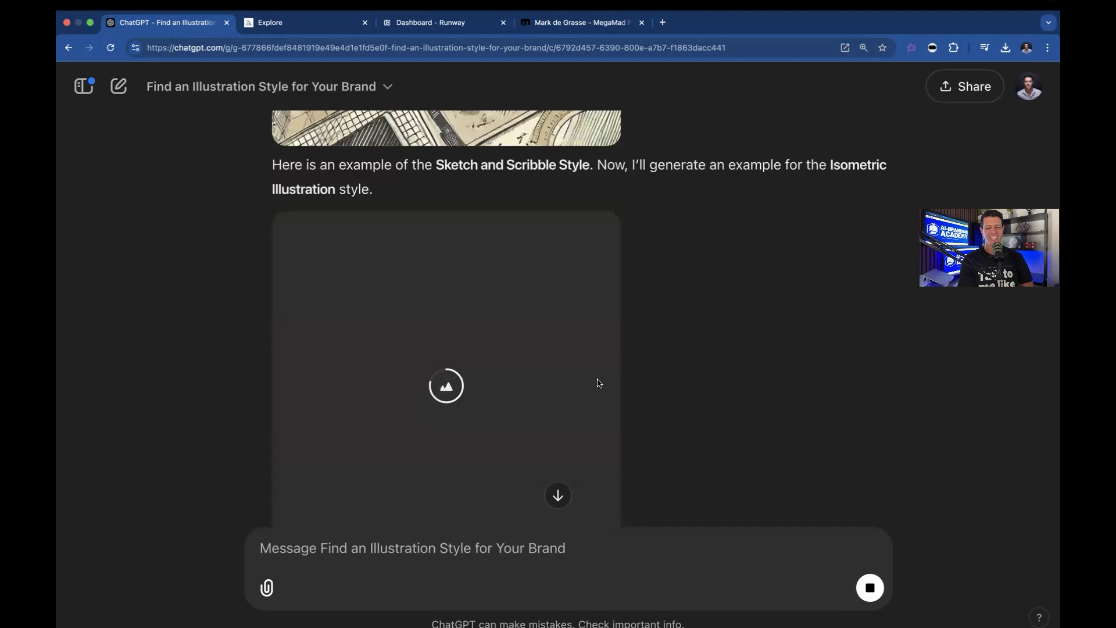
scroll(598, 381, up, 5)
scroll(599, 383, down, 5)
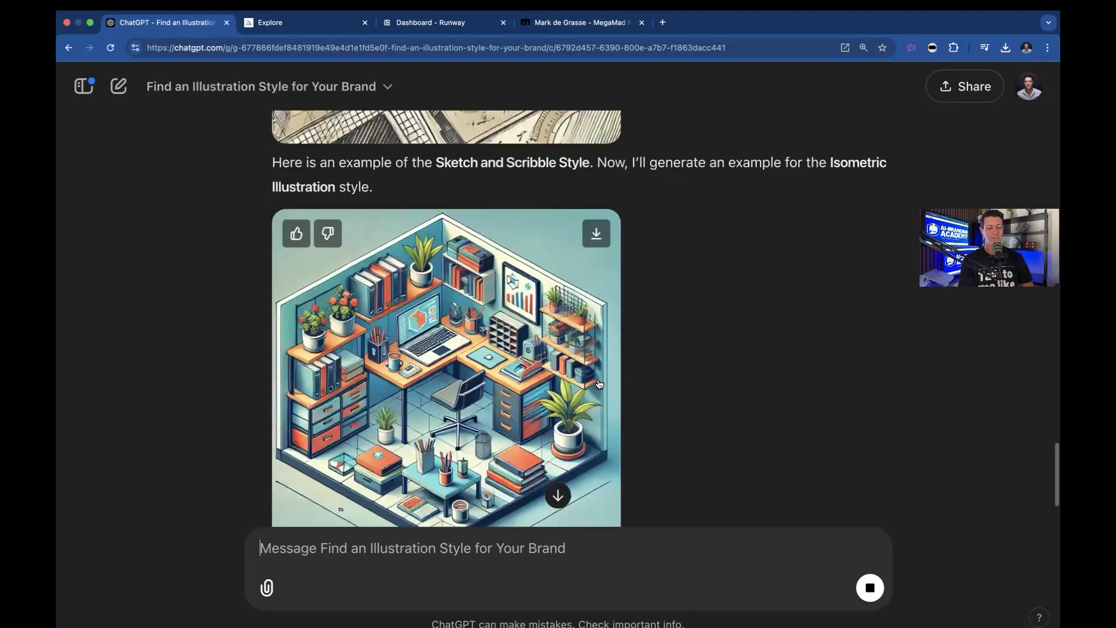
scroll(516, 257, down, 3)
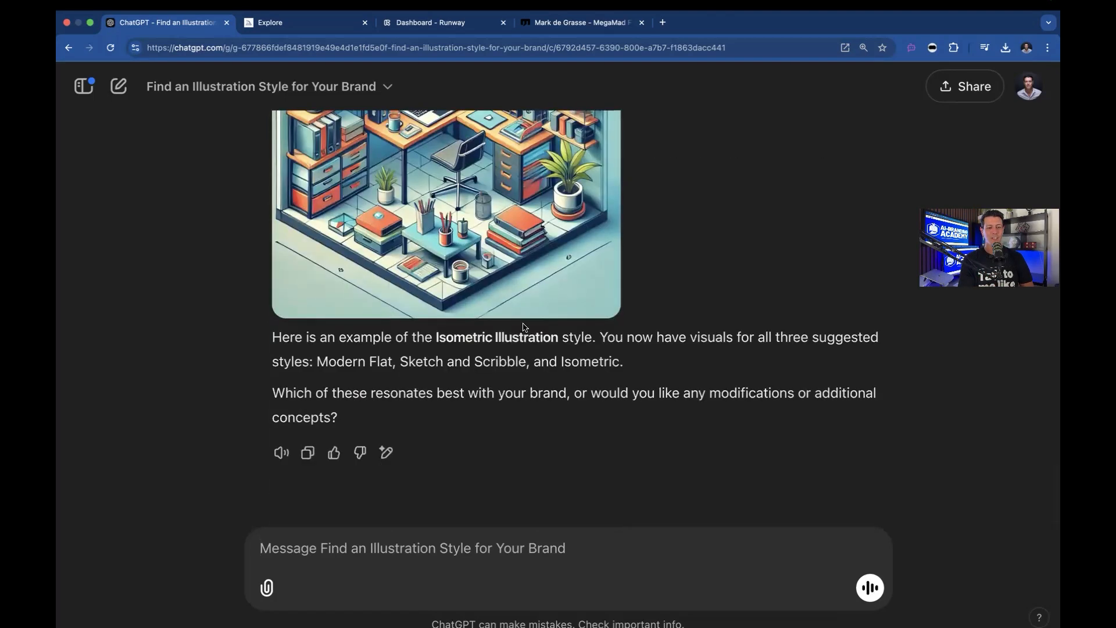
scroll(516, 322, up, 3)
scroll(517, 321, up, 10)
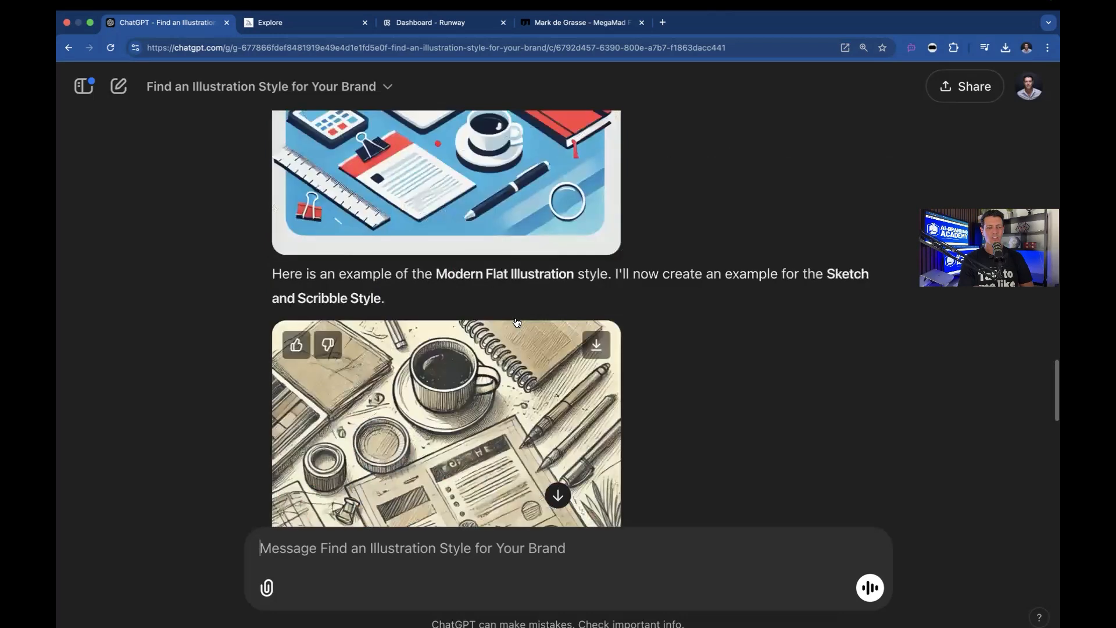
scroll(516, 321, up, 4)
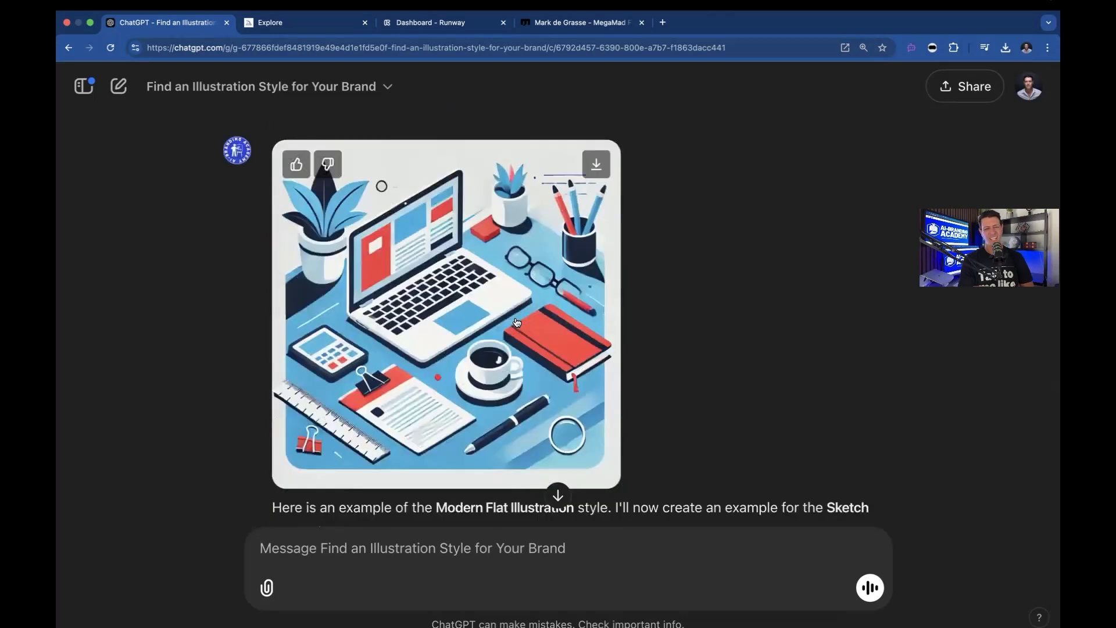
scroll(516, 322, down, 1)
scroll(516, 321, down, 15)
Send the message 'I don't like these. I want something that is 80s synth style'
click(347, 550)
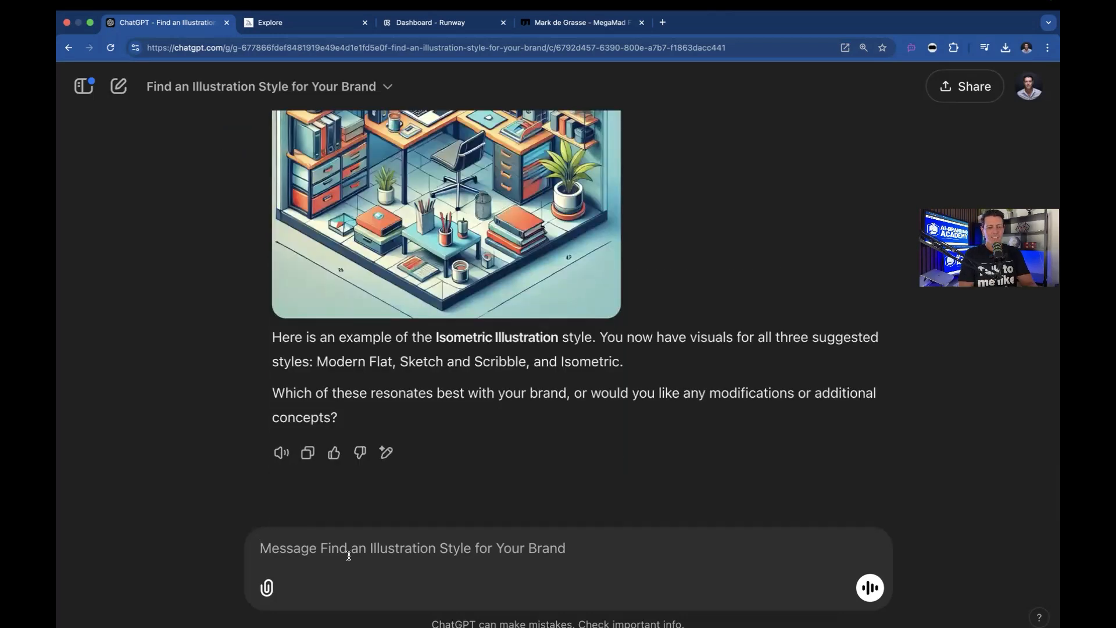
text(give me)
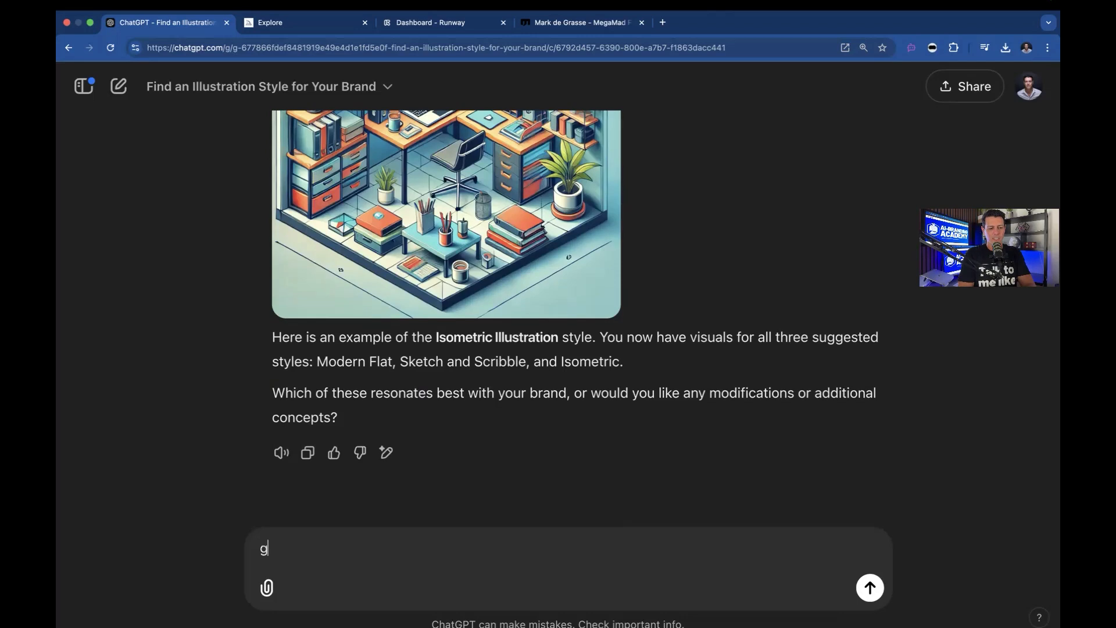
key(BackSpace)
key(BackSpace)
key(BackSpace)
key(BackSpace)
key(BackSpace)
key(BackSpace)
key(BackSpace)
key(BackSpace)
text(I don't like these. I want )
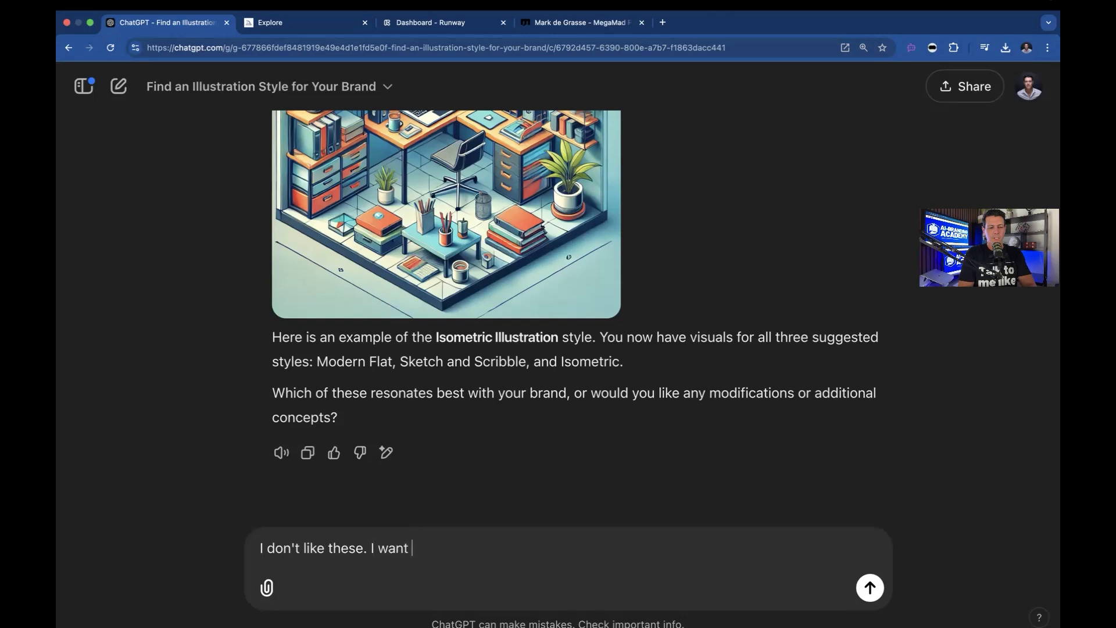
text(something that is 80s synth style)
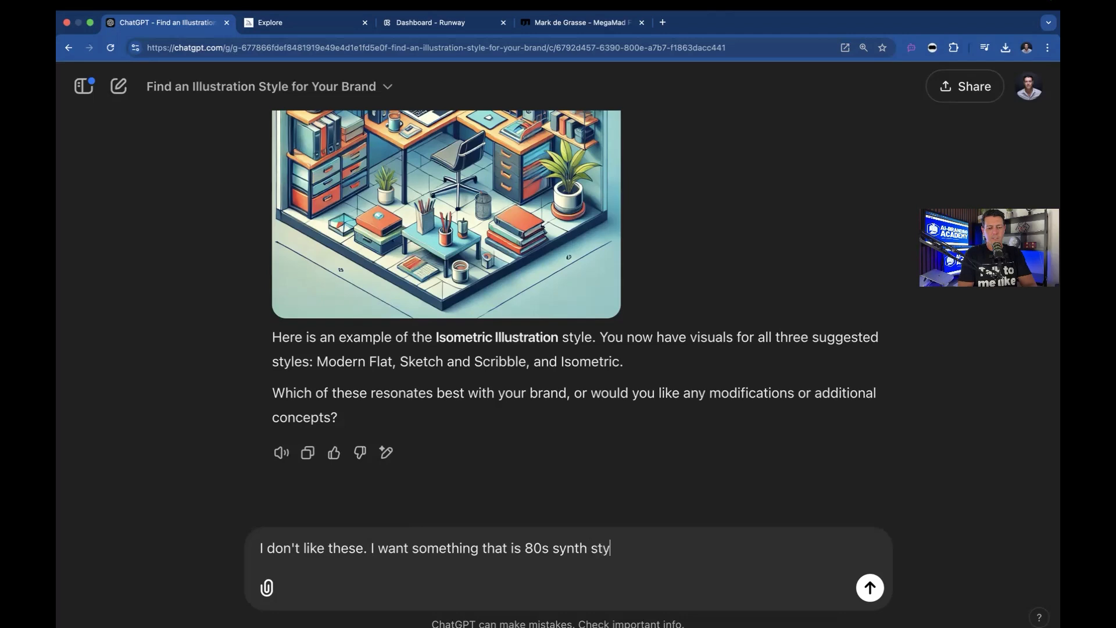
key(Return)
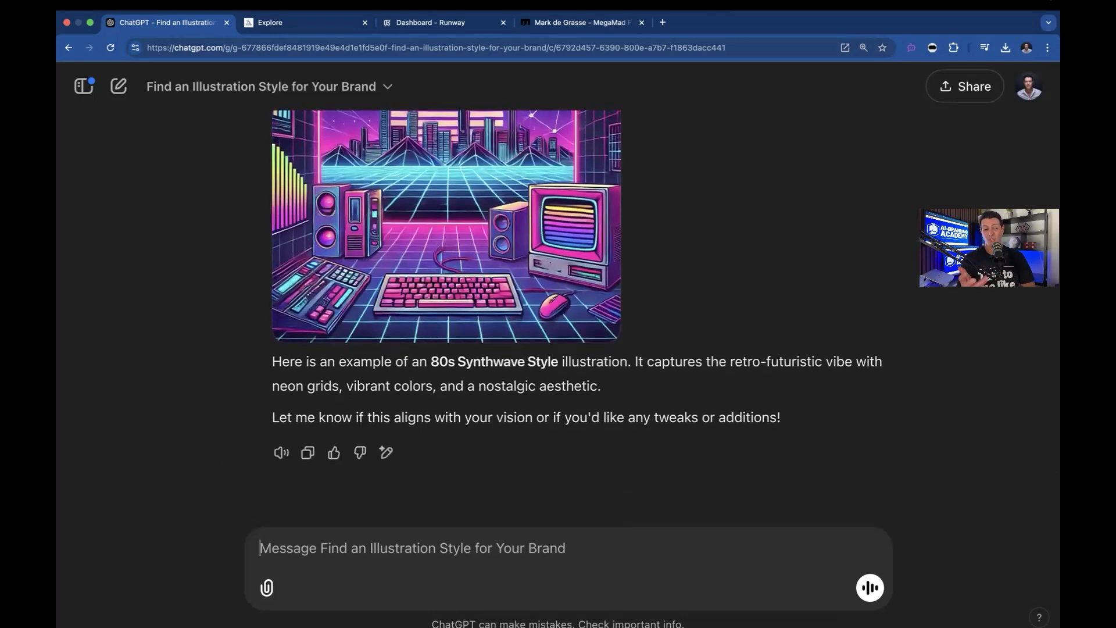
Reply 'I like it but i want it more raw and grungy' to refine the synthwave example
drag(430, 364, 559, 370)
click(482, 554)
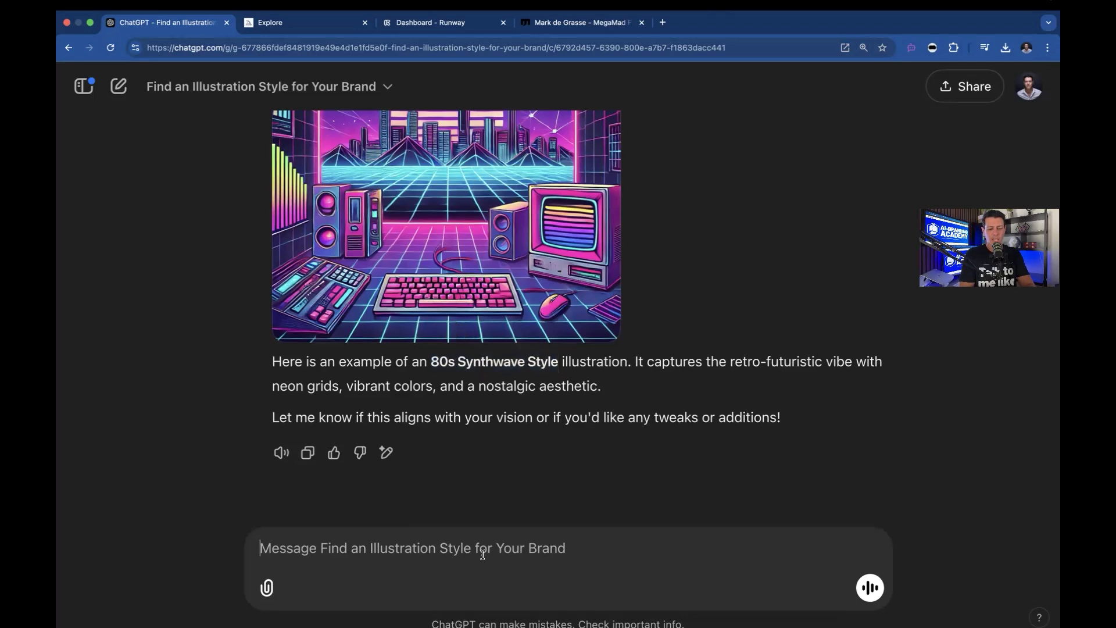
text(I like it but it)
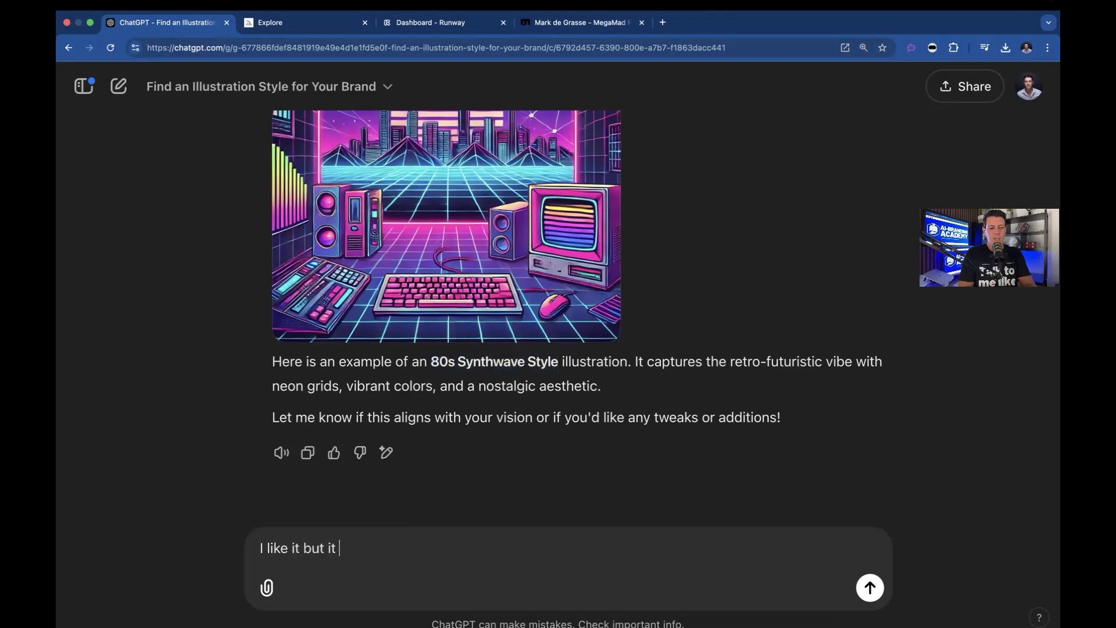
key(BackSpace)
key(BackSpace)
text(want it more g)
text(rap)
key(BackSpace)
text(raw)
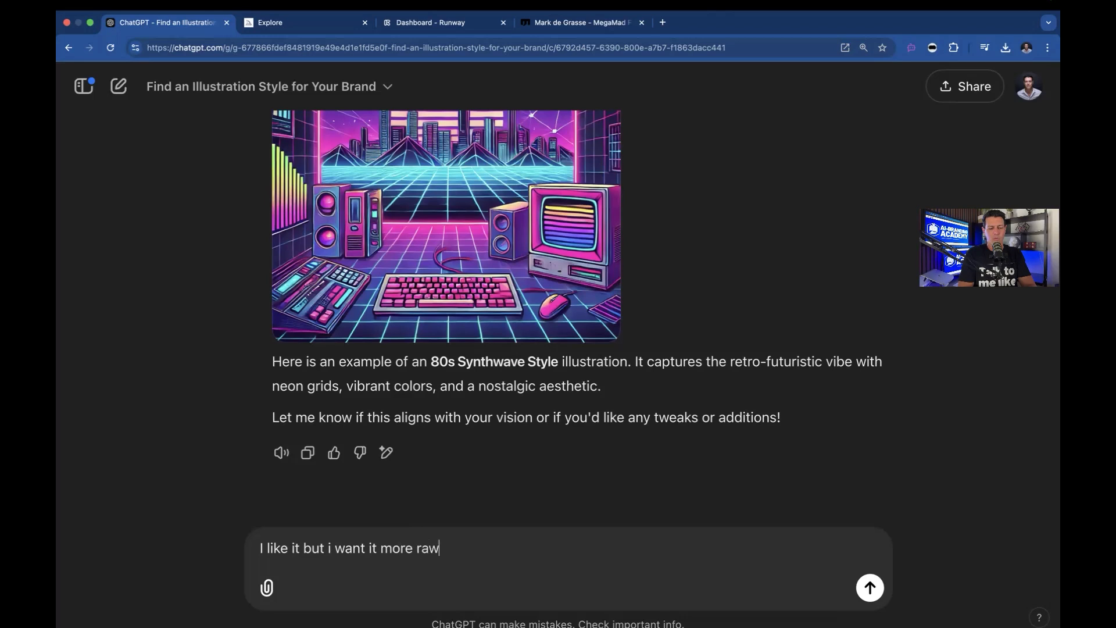
text( and grungy)
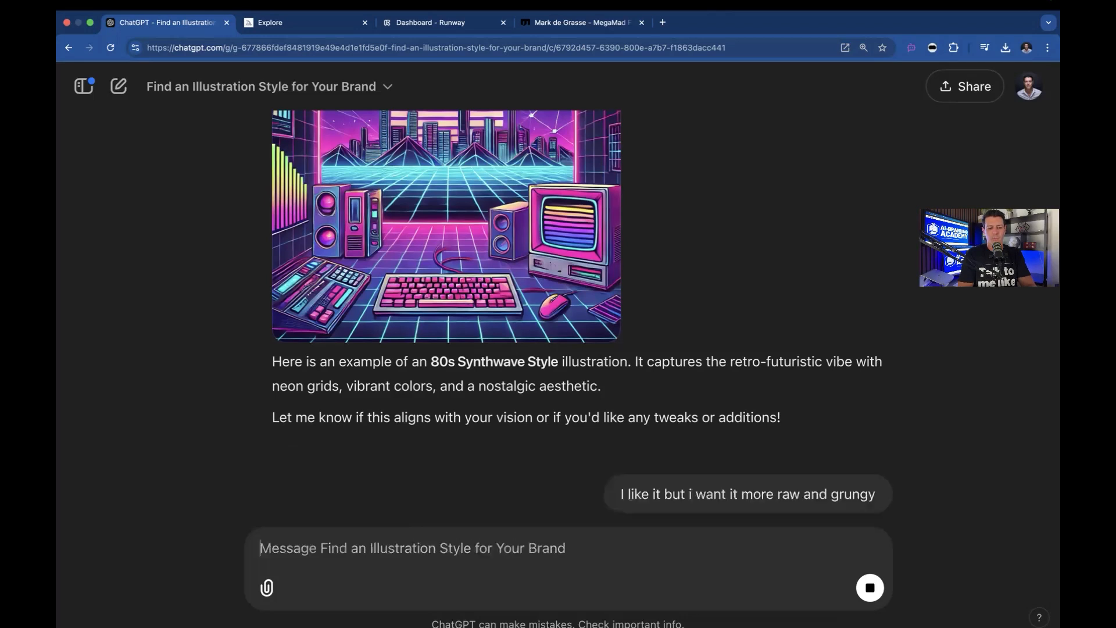
key(Return)
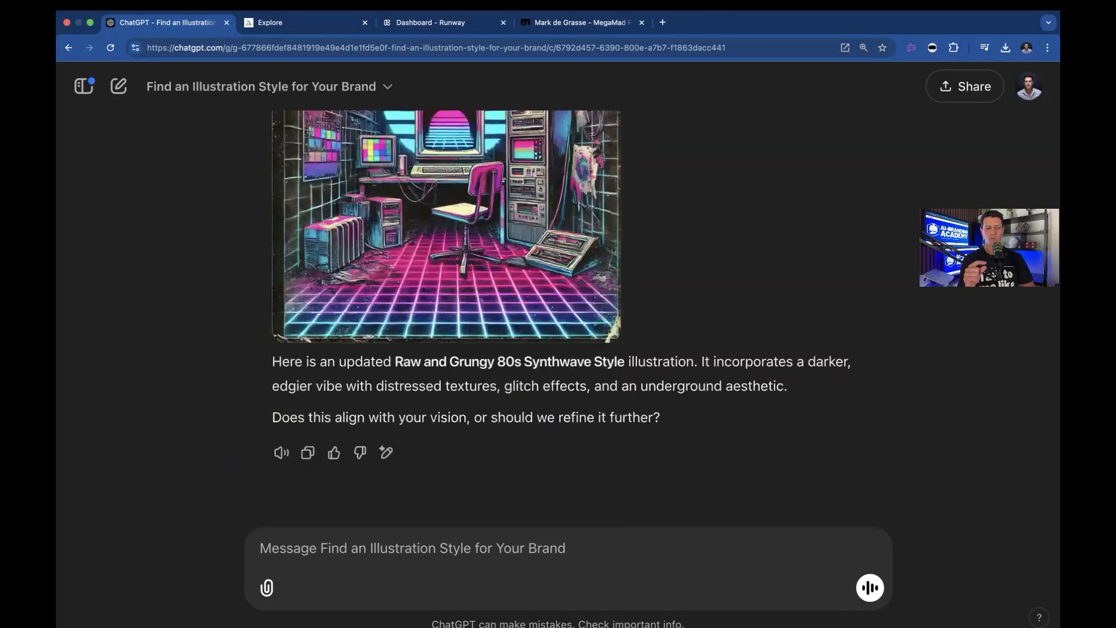
Copy the style name 'Raw and Grungy 80s Synthwave Style' from the latest response
drag(392, 362, 622, 364)
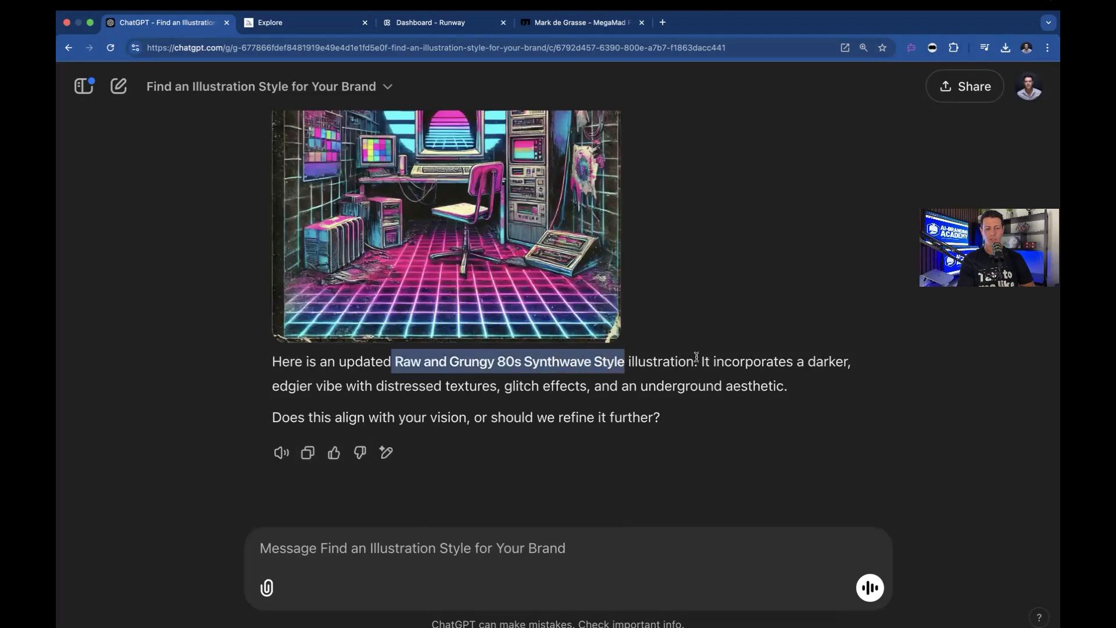
drag(696, 357, 696, 359)
scroll(441, 265, up, 5)
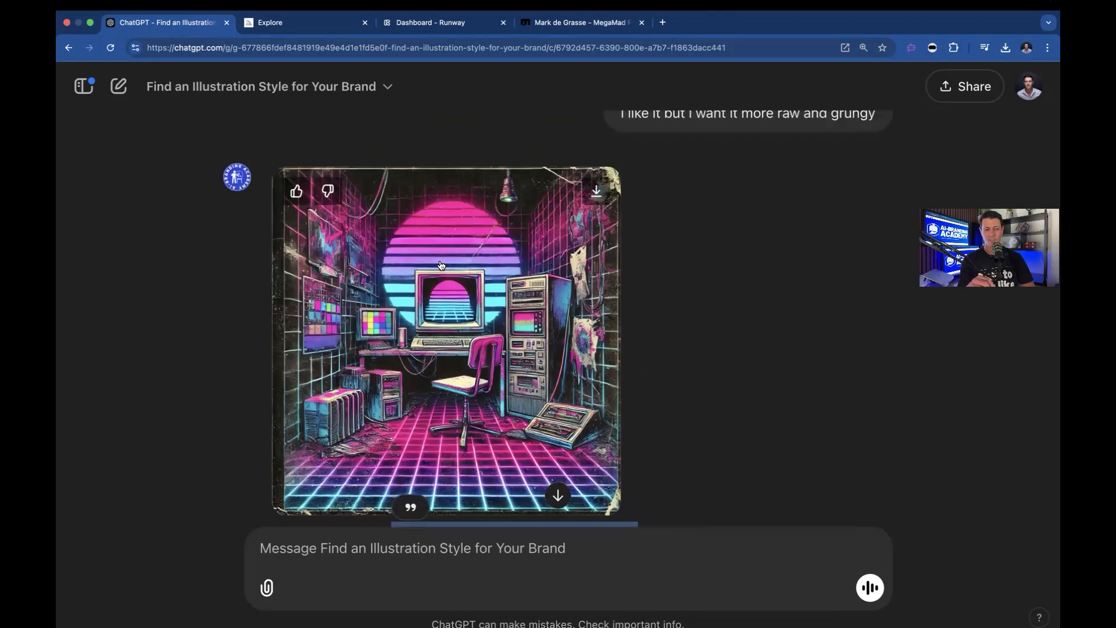
scroll(442, 349, down, 5)
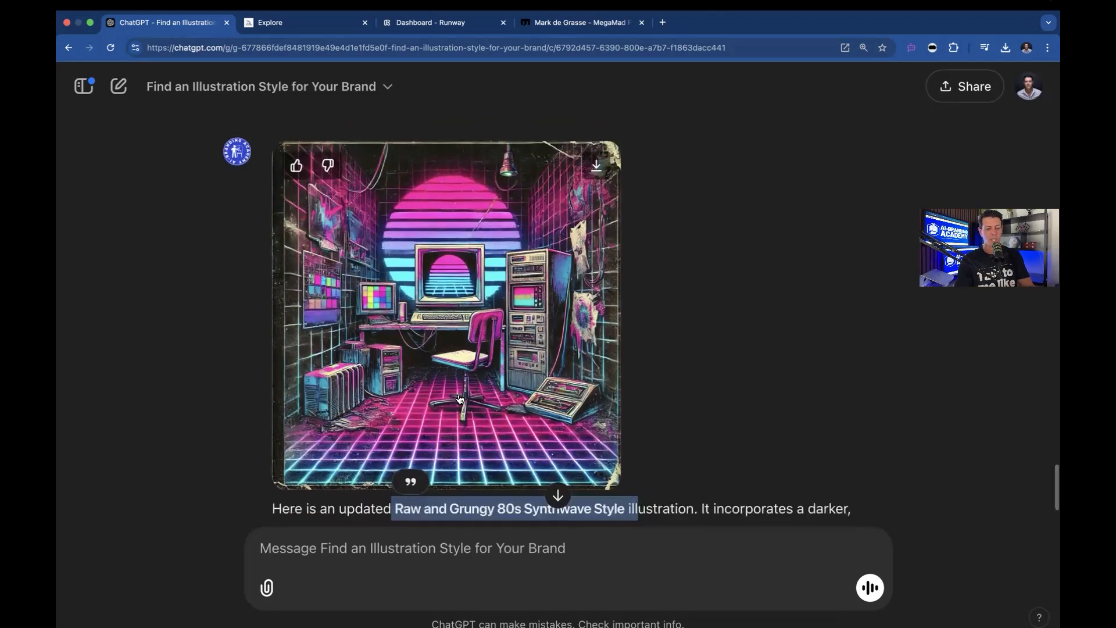
click(431, 379)
drag(396, 361, 621, 359)
key(super+c)
click(537, 452)
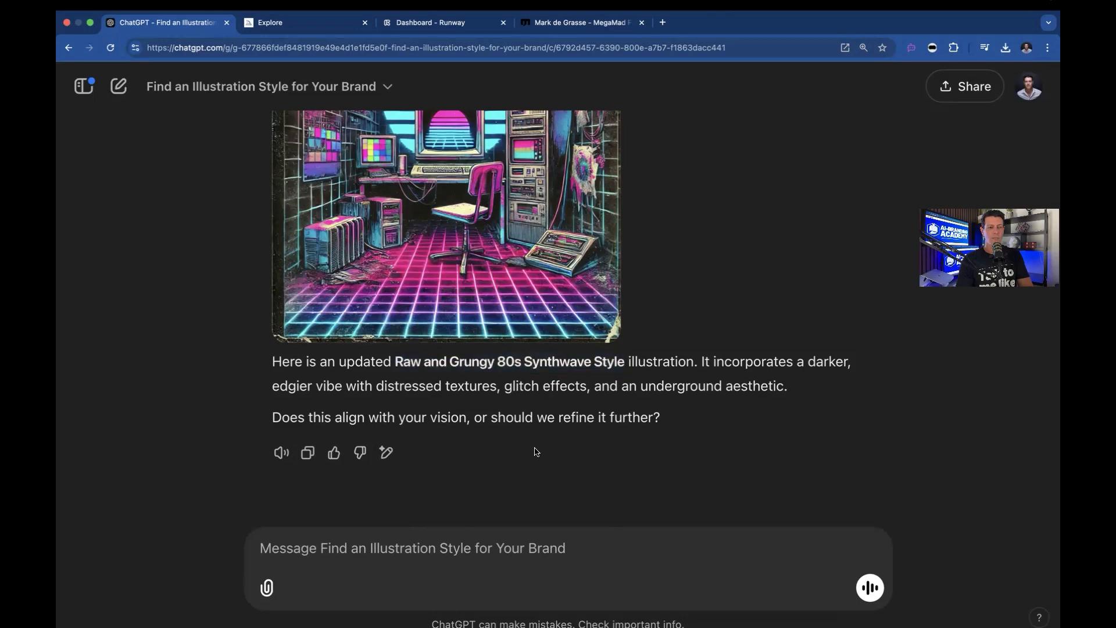
Switch to Midjourney, open the Create page and paste the style name into the prompt box
click(324, 26)
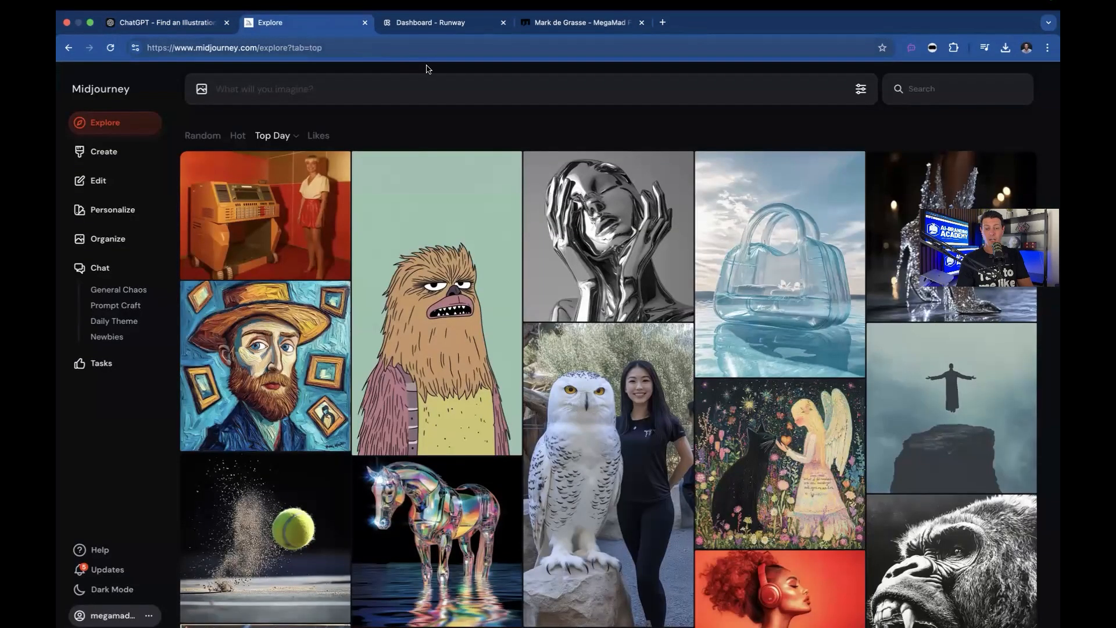
click(113, 150)
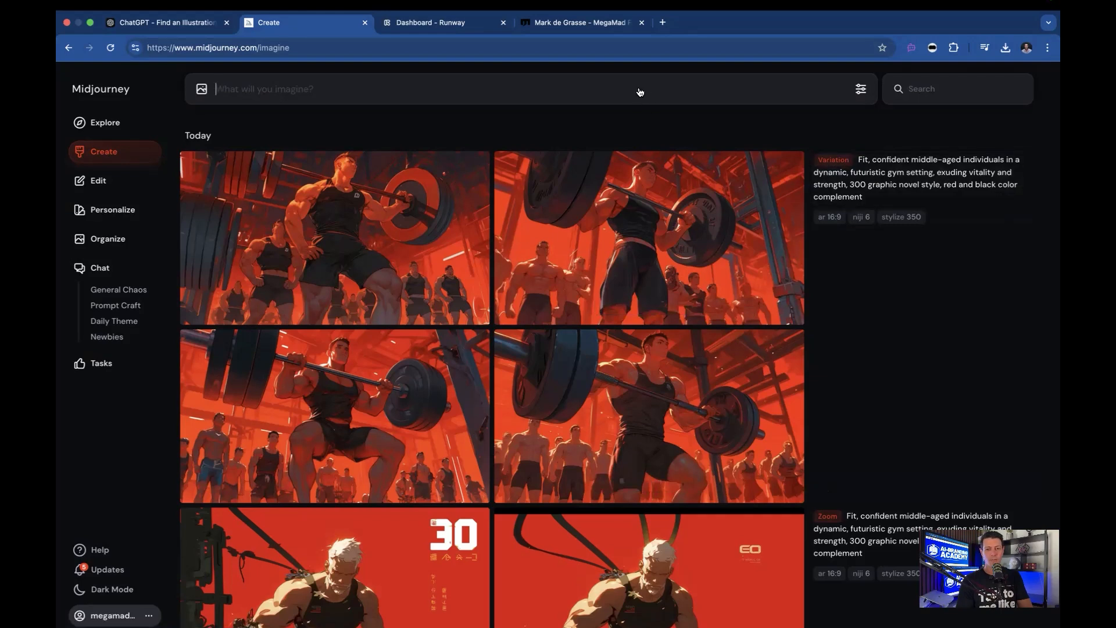
key(super+v)
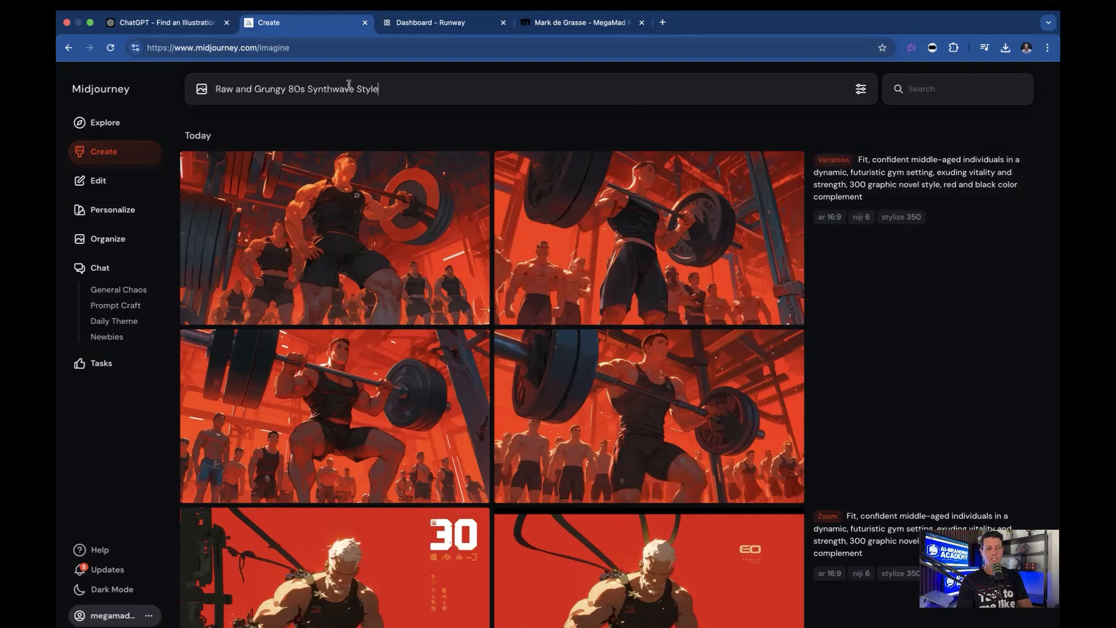
Back in ChatGPT, send 'give me a description of a scene that would be in line with the brand'
click(169, 23)
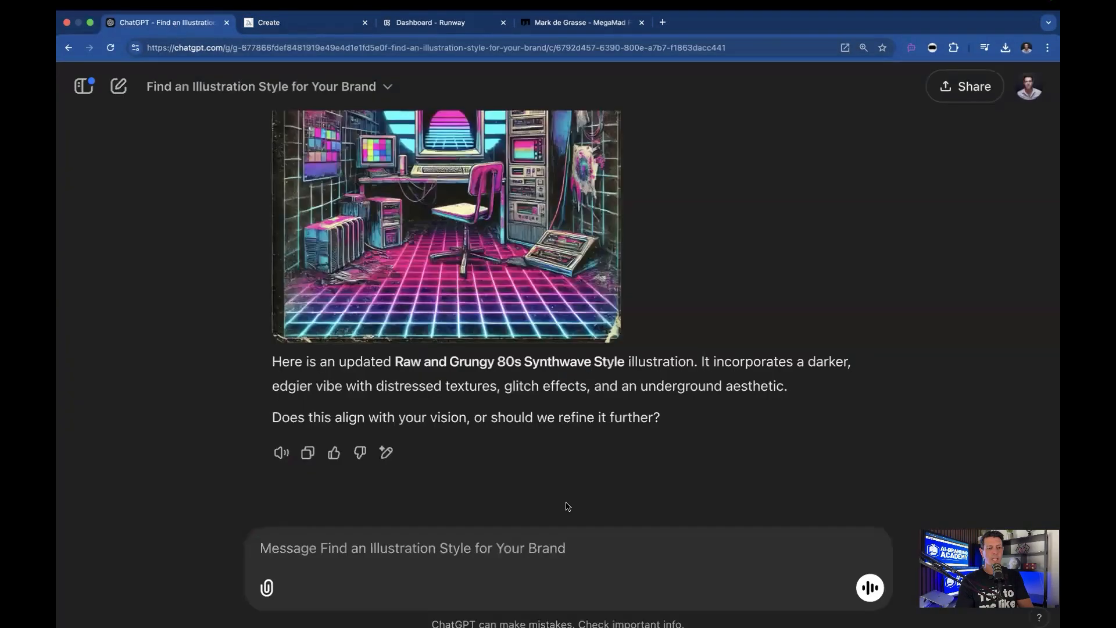
text(give me a description of a scene that would be in line with the brand)
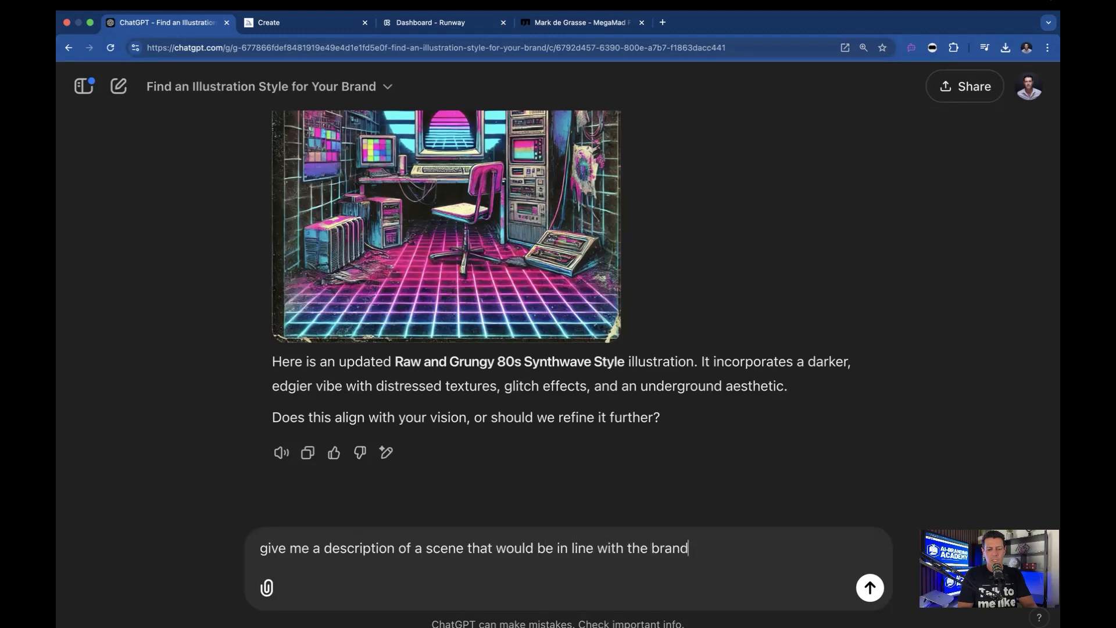
key(Return)
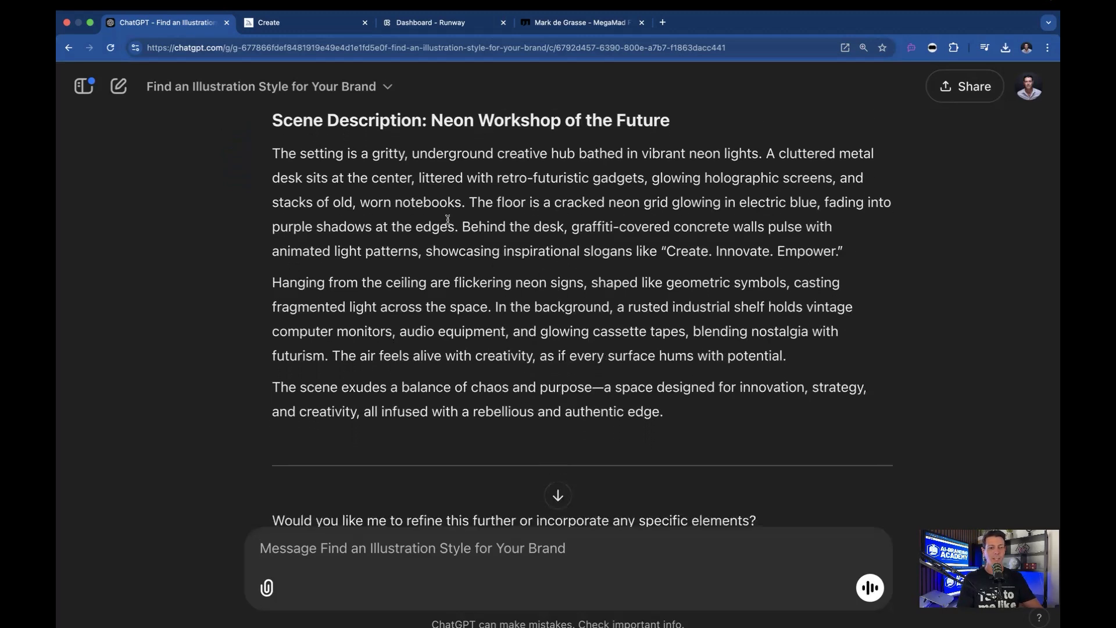
Send 'make the prompt for midjourney' to turn the scene description into a prompt
click(387, 551)
text(make the prompt for midjourney)
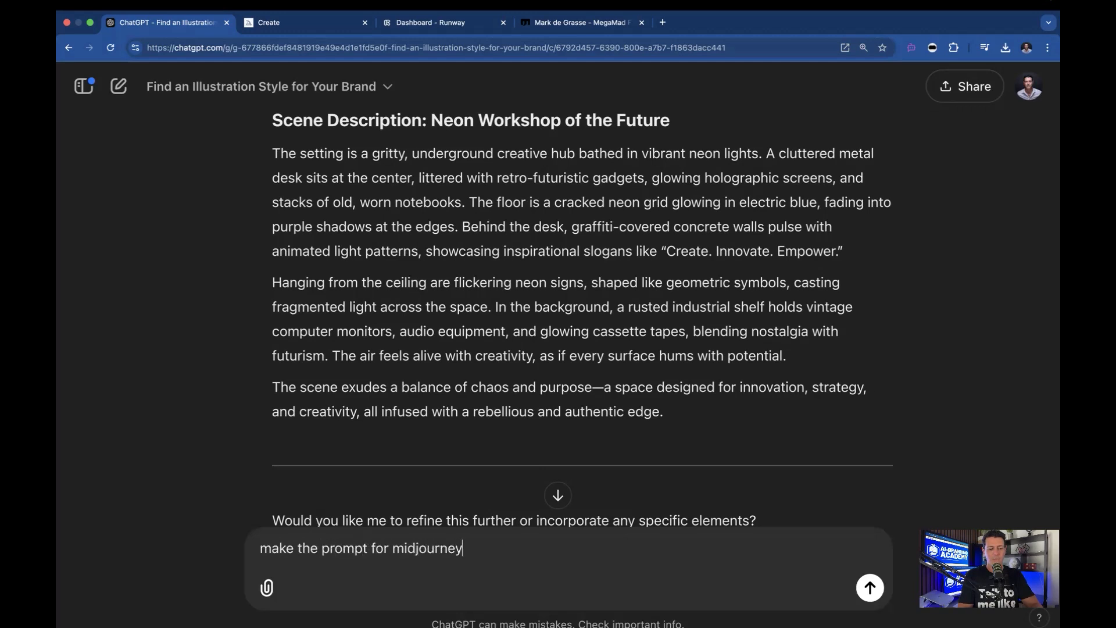
key(Return)
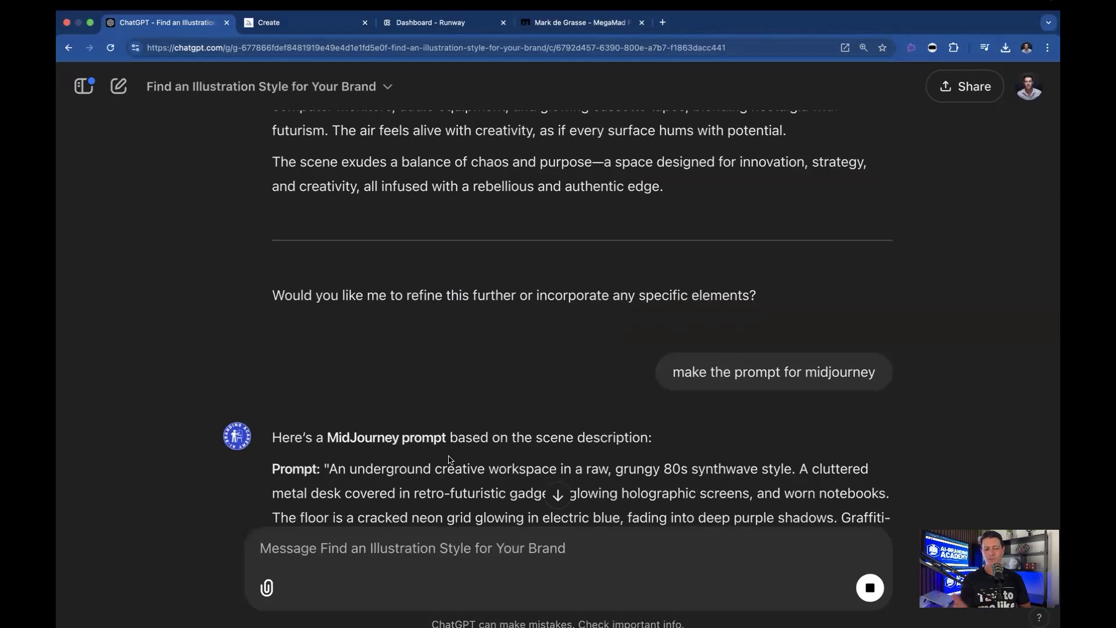
Copy the generated Midjourney prompt text through 'distressed details', leaving out the trailing parameters
scroll(450, 460, down, 5)
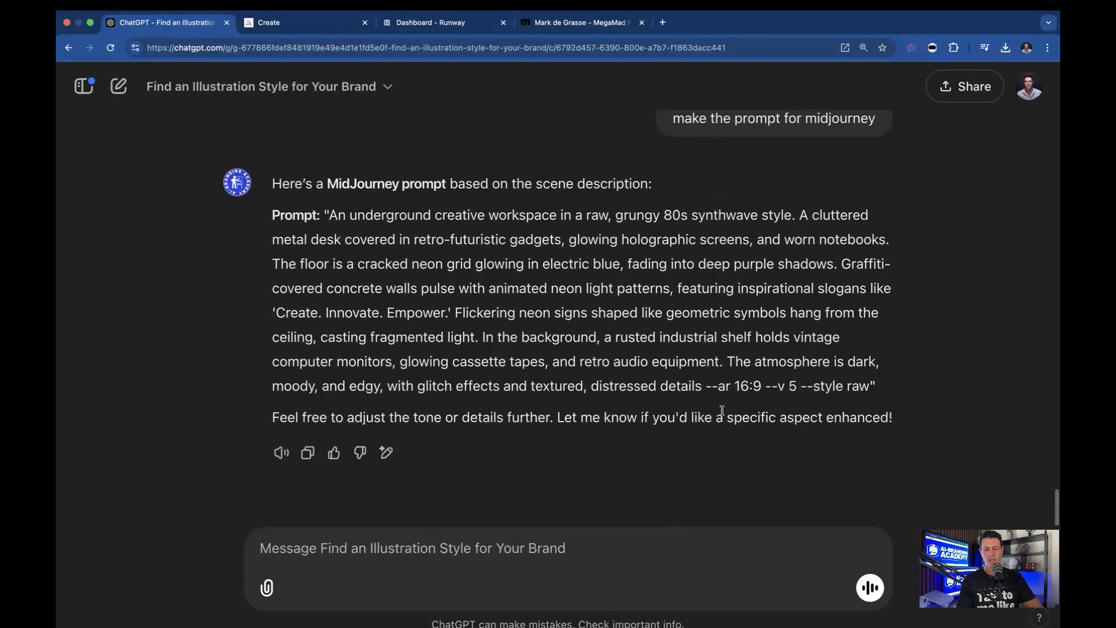
drag(706, 386, 846, 405)
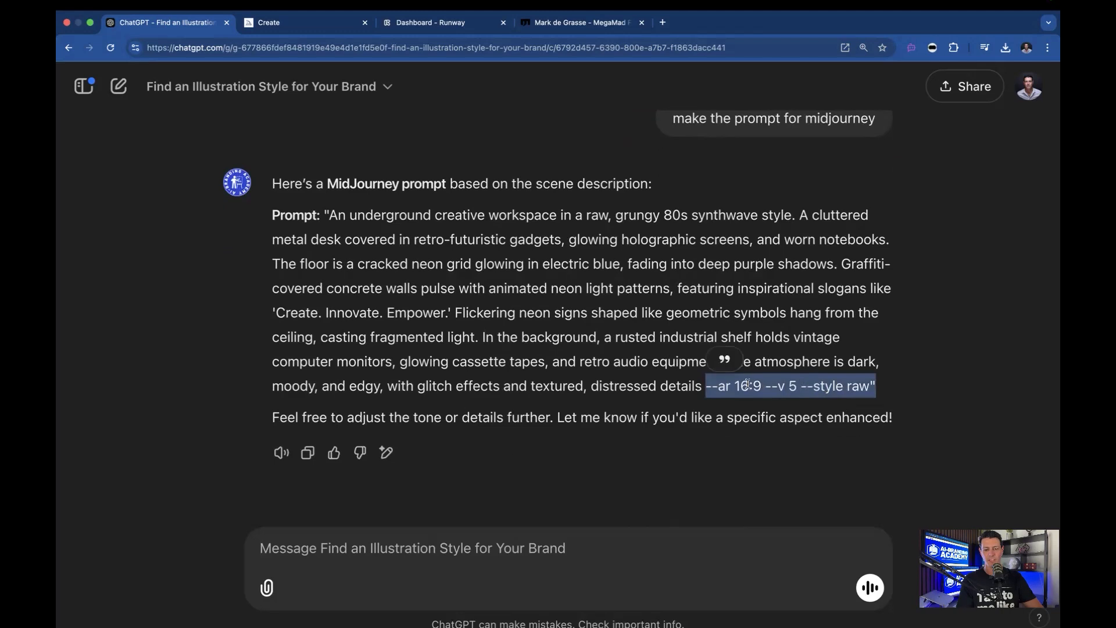
click(749, 385)
drag(726, 385, 755, 386)
click(782, 402)
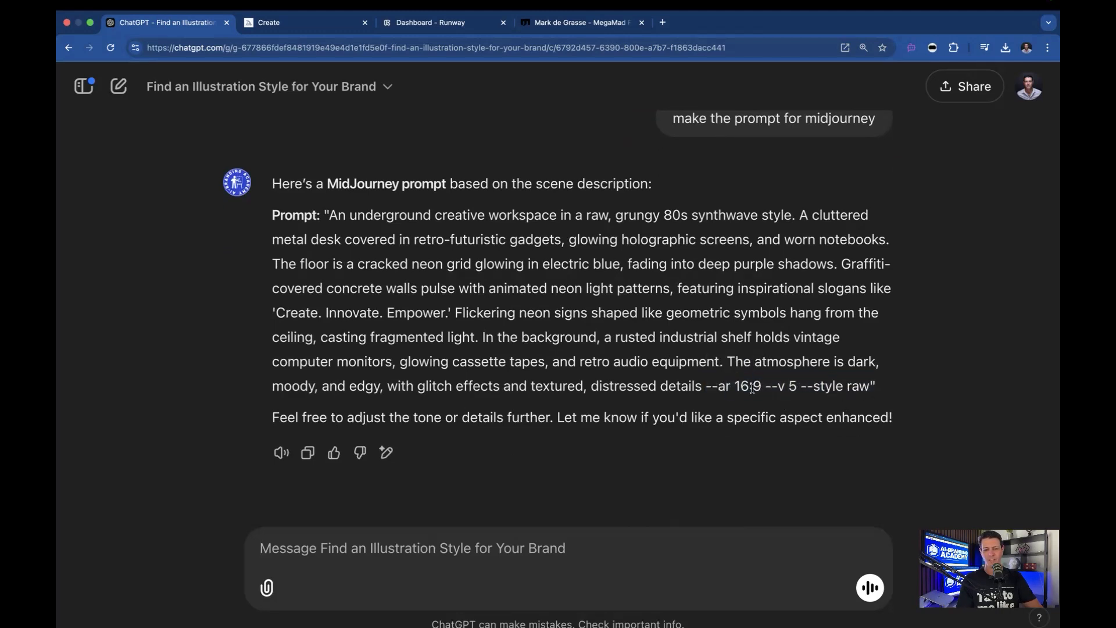
drag(759, 384, 333, 227)
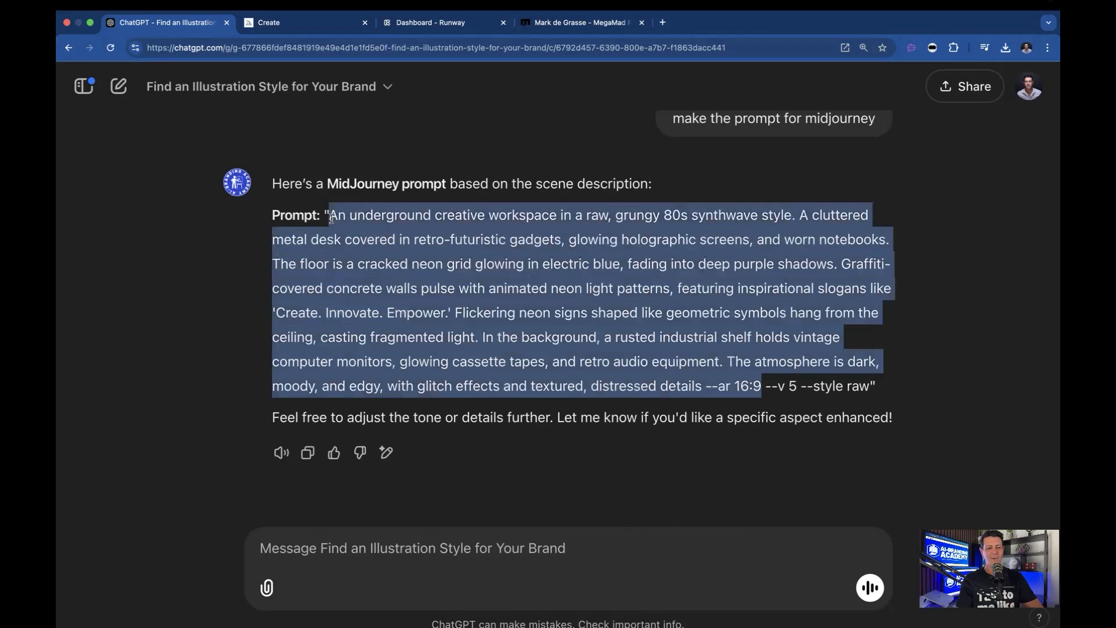
click(666, 356)
drag(700, 384, 332, 219)
key(super+c)
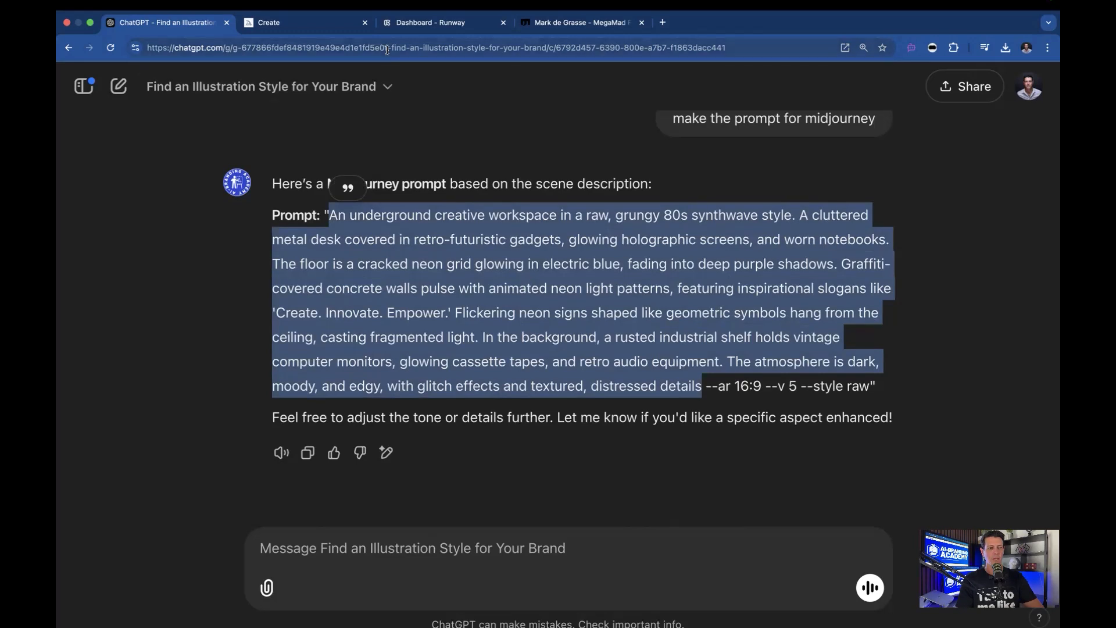
In Midjourney, paste the prompt before the style name and separate them with a comma
click(303, 24)
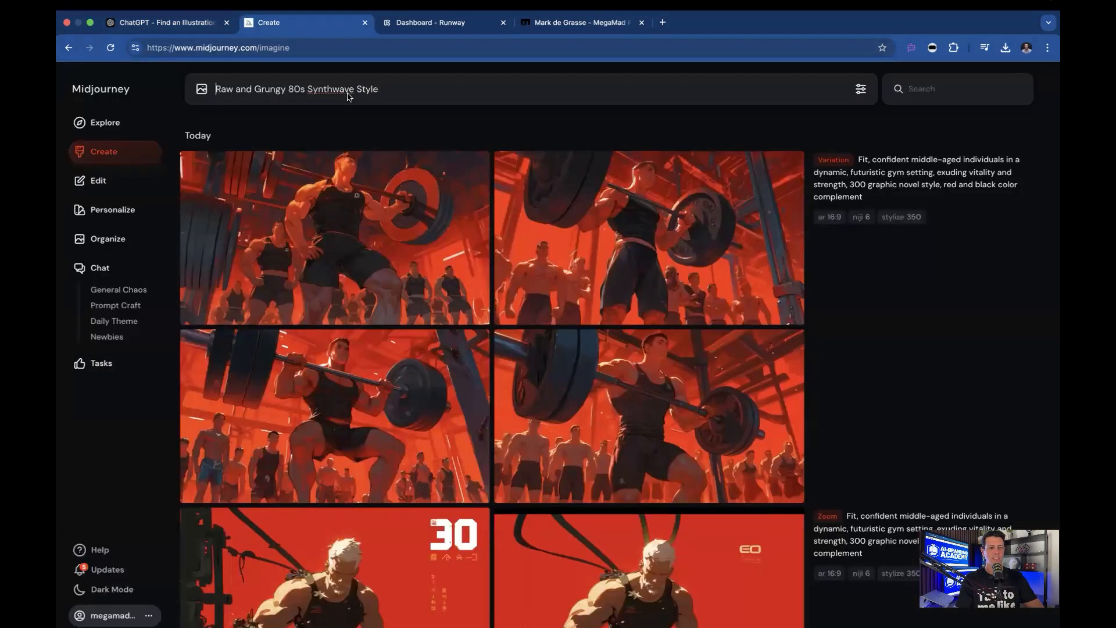
key(super+v)
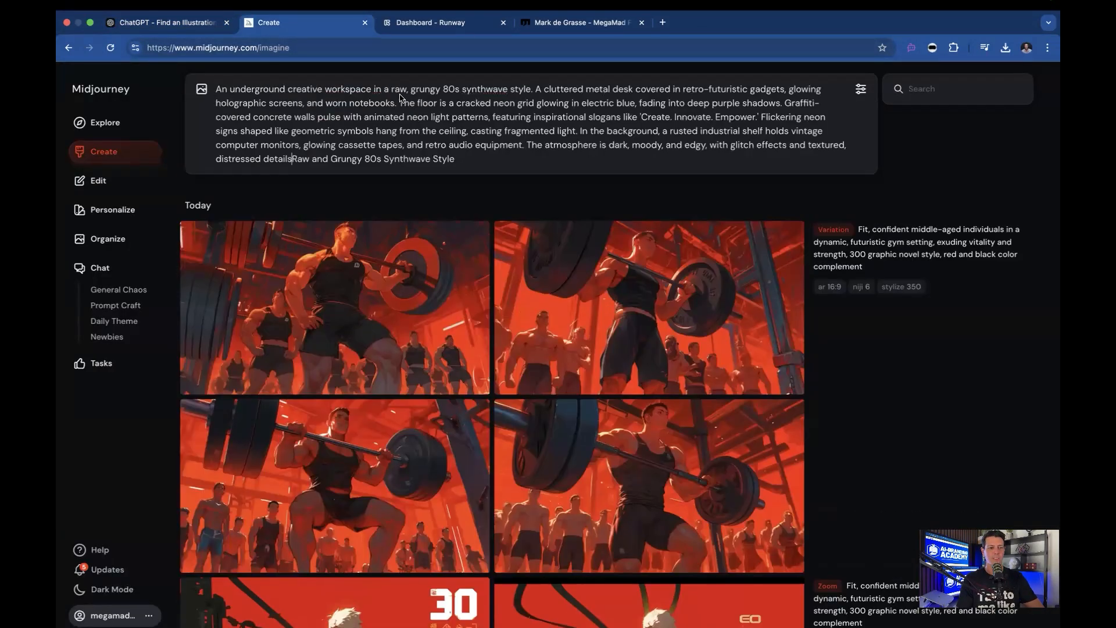
text(,)
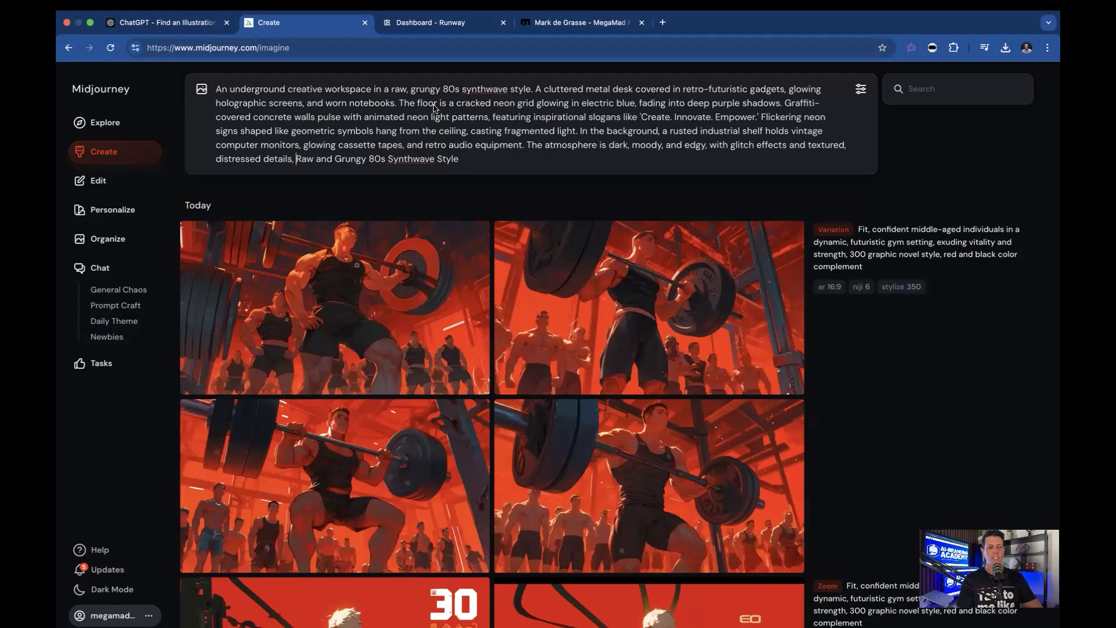
Open the image generation settings and switch Personalize off
drag(440, 89, 524, 93)
click(509, 92)
click(501, 158)
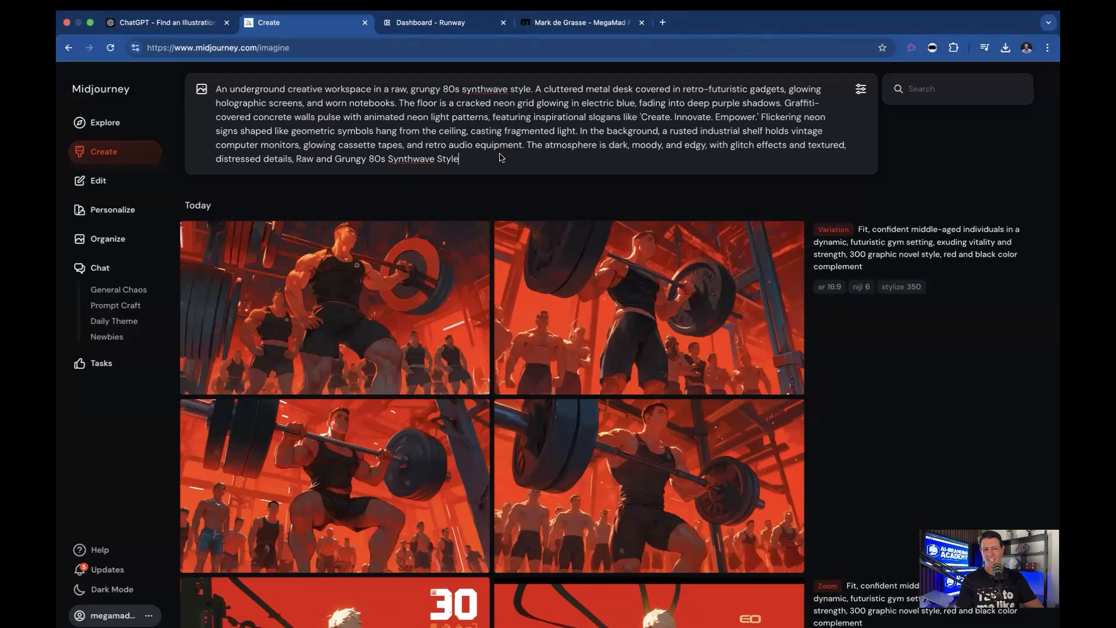
click(862, 90)
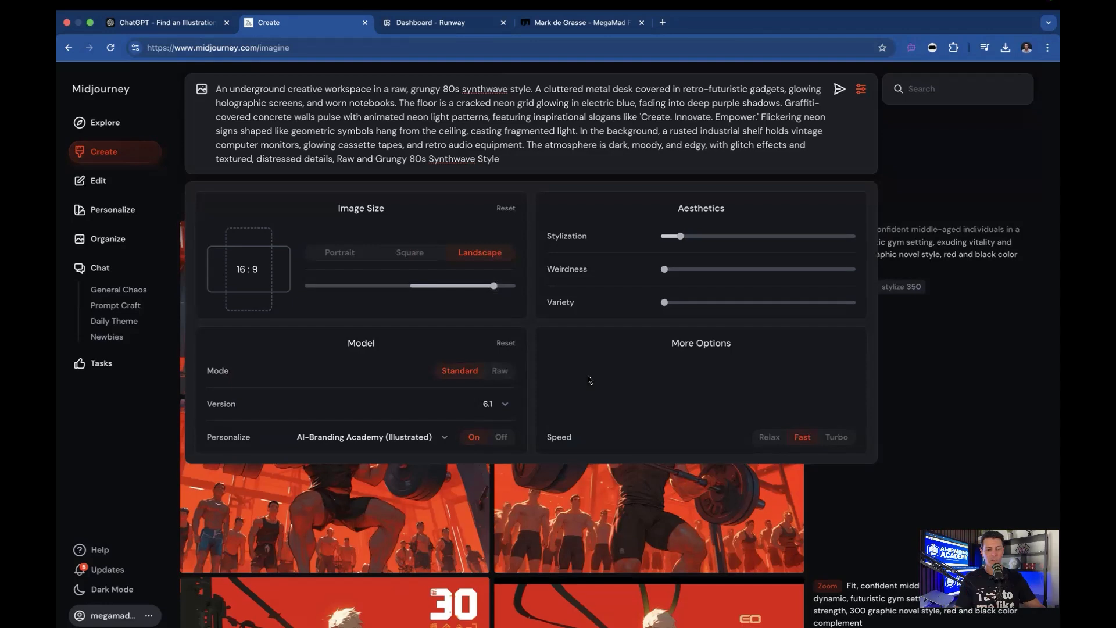
click(498, 437)
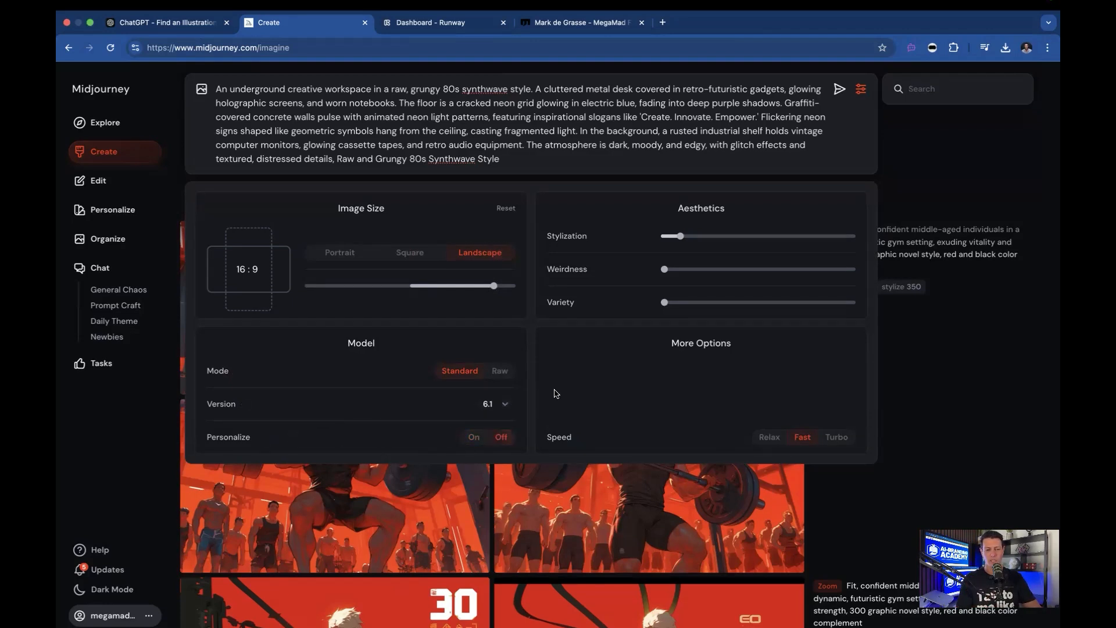
mouse_move(681, 238)
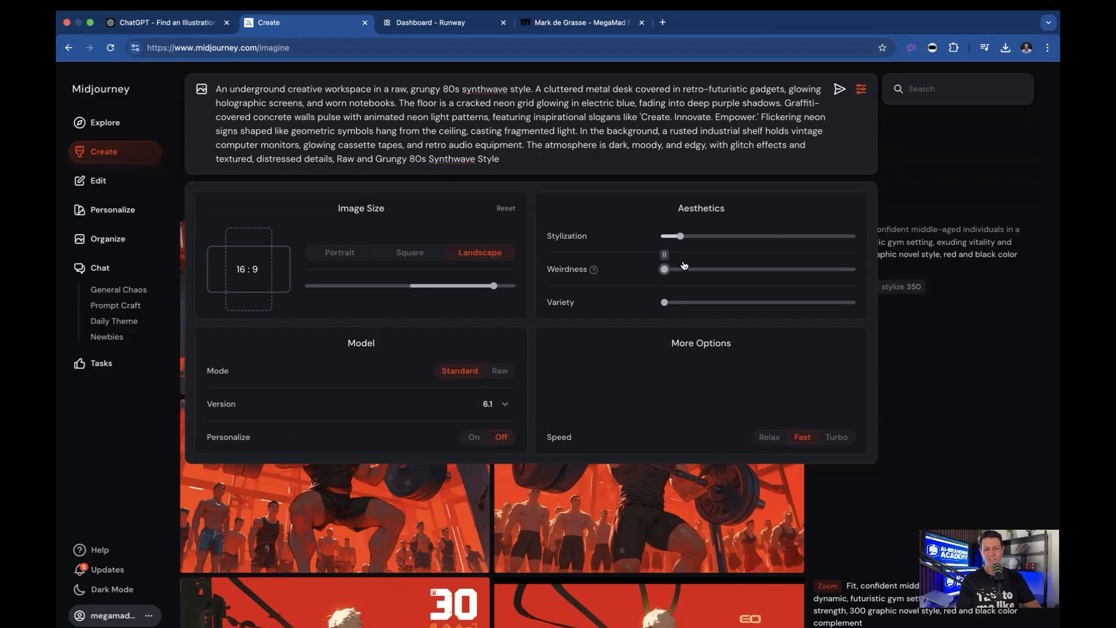
click(578, 158)
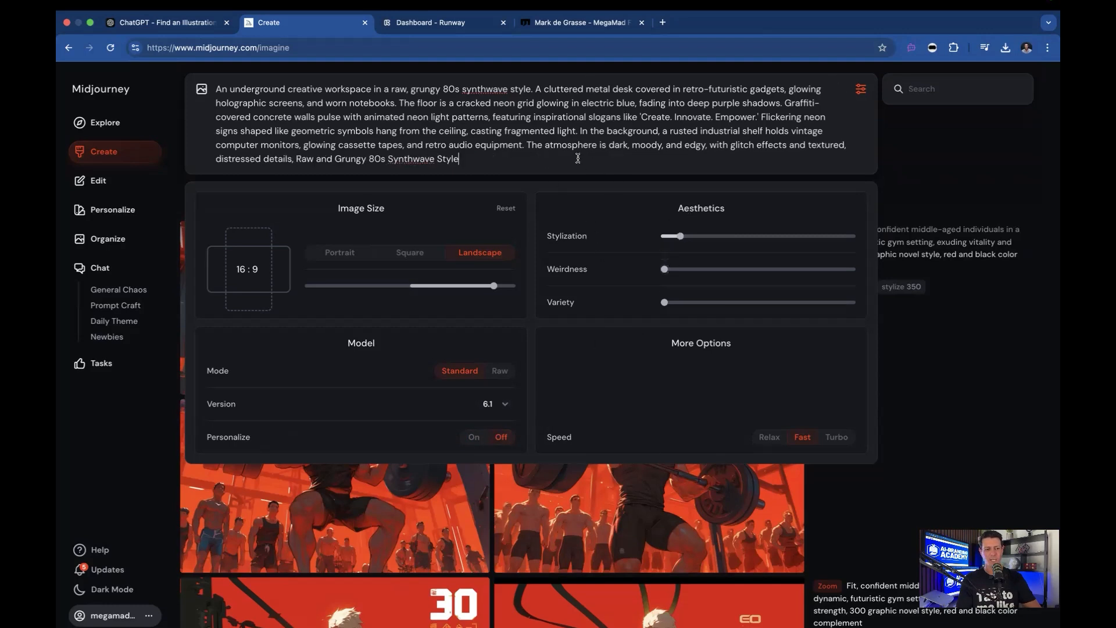
Submit the combined prompt in Midjourney to generate images
key(Return)
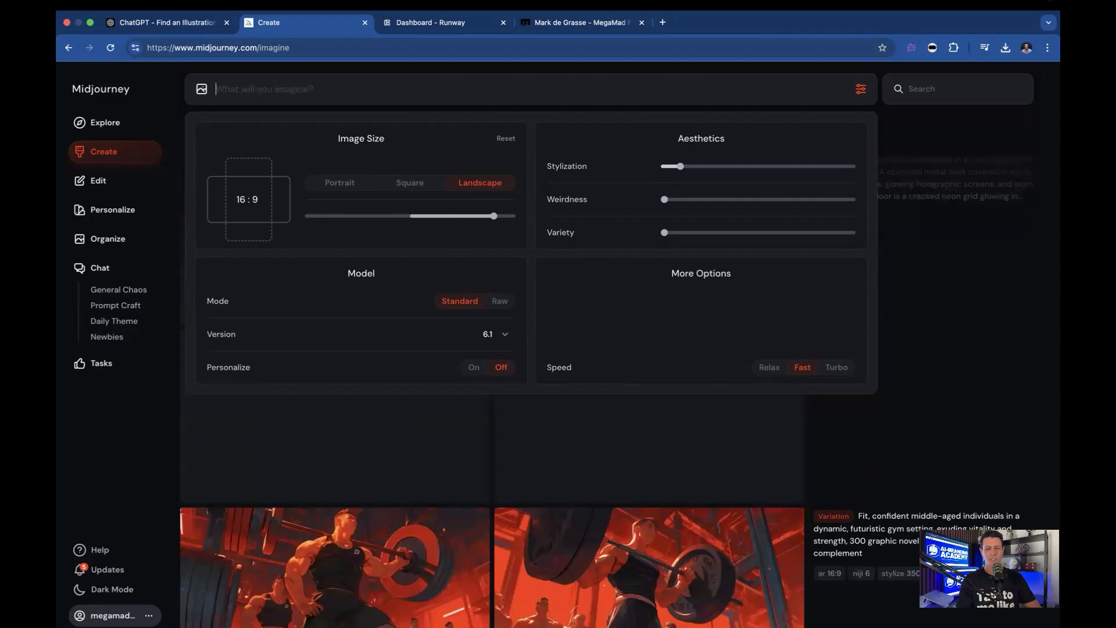
click(977, 384)
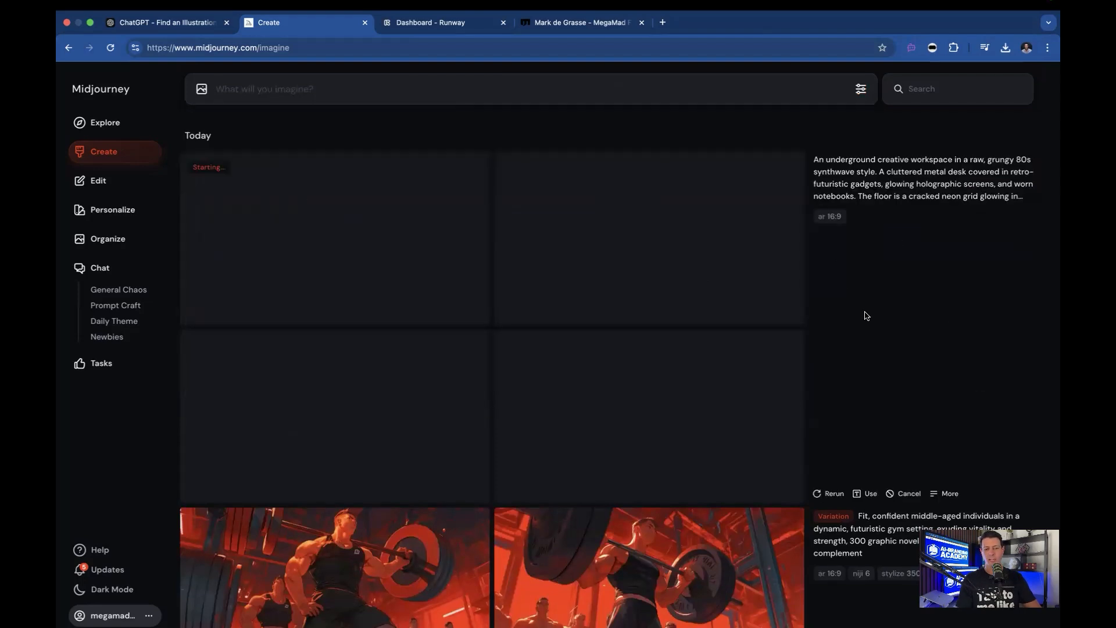
Switch to Runway and open the Generate Video tool
click(410, 26)
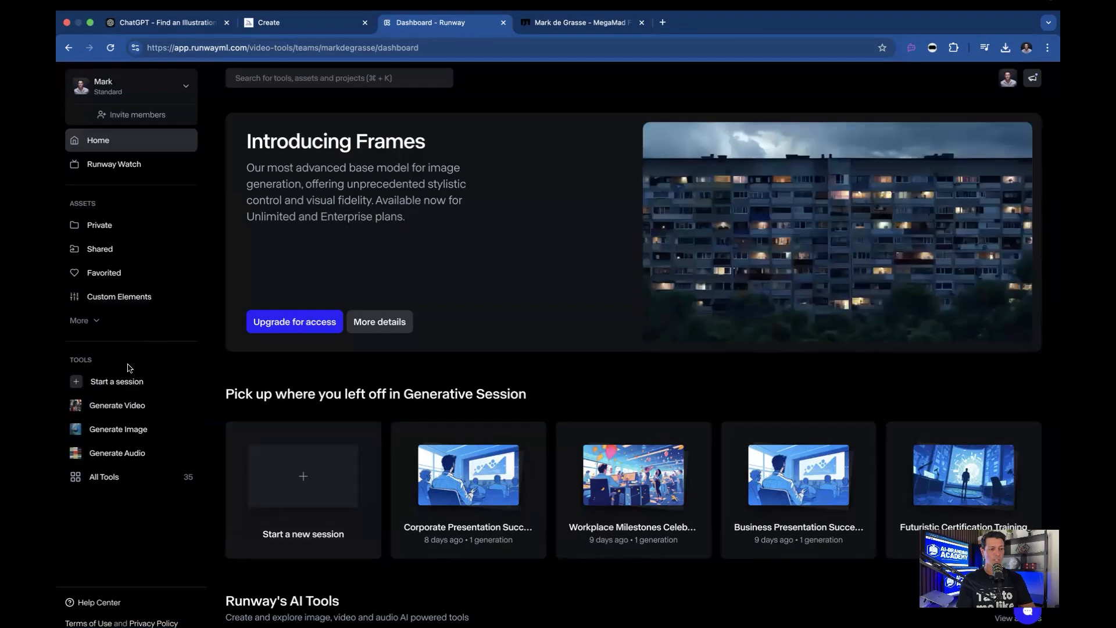
click(106, 407)
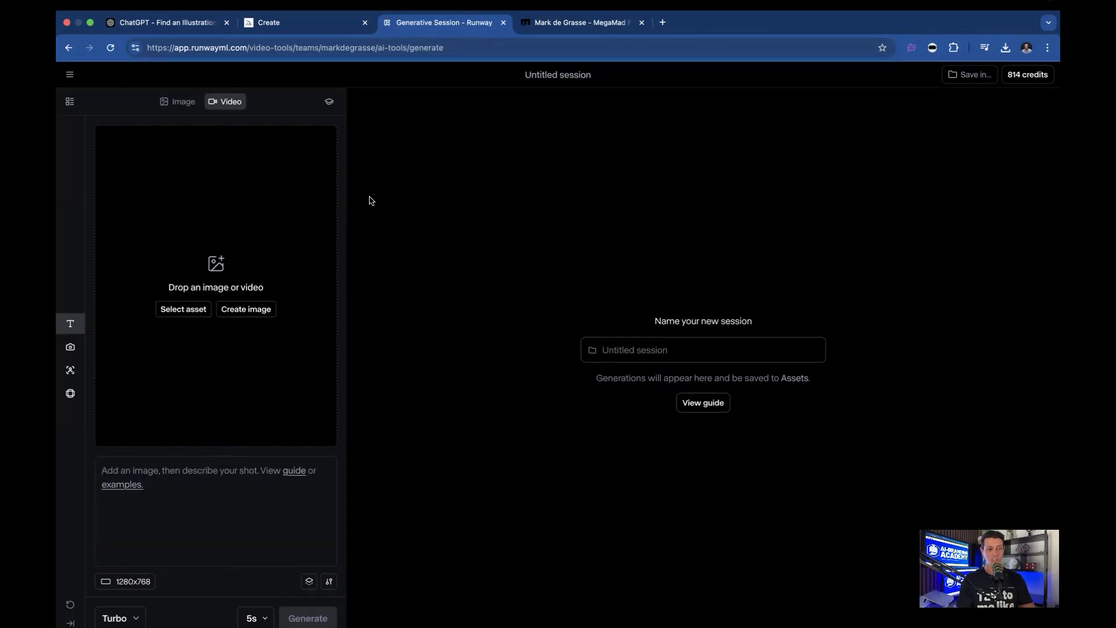
Back in Midjourney, open the second generated workspace image and save it to the computer
click(276, 23)
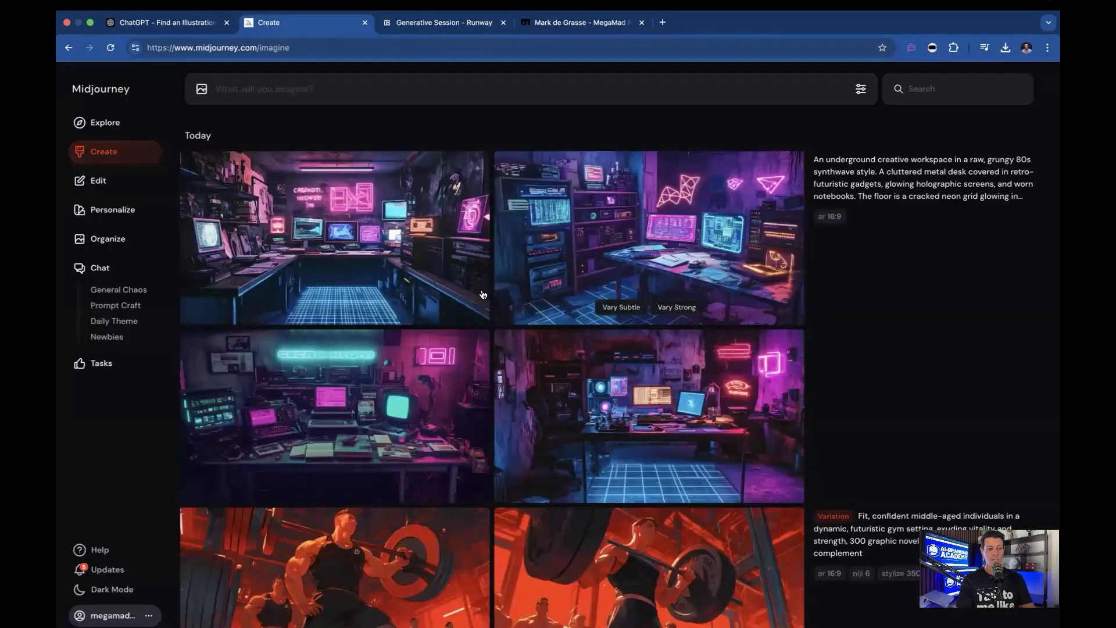
mouse_move(482, 294)
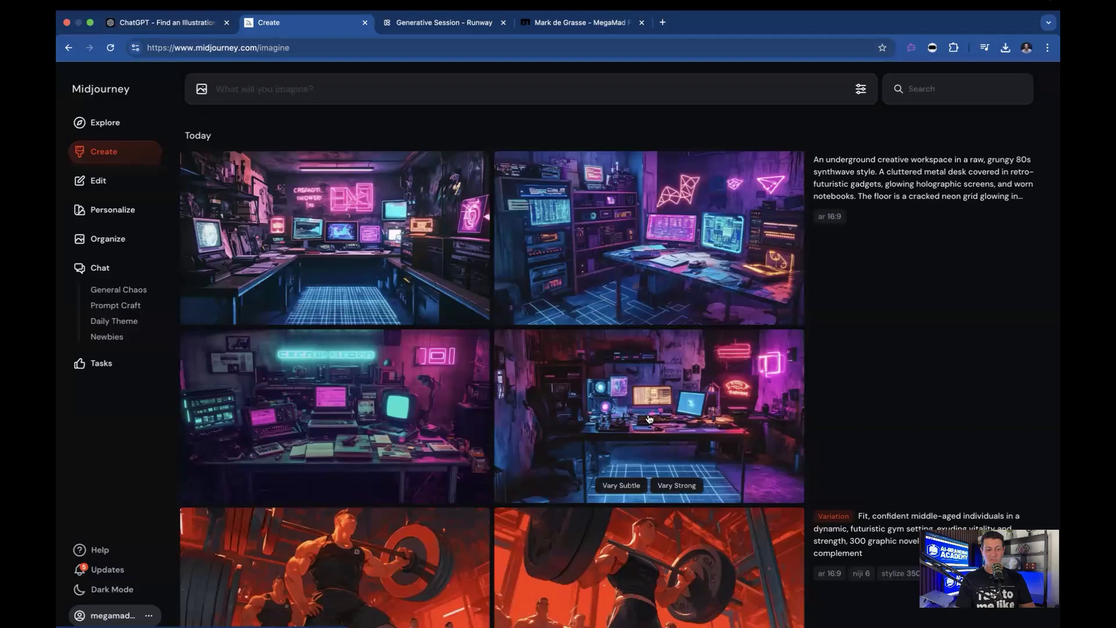
mouse_move(346, 462)
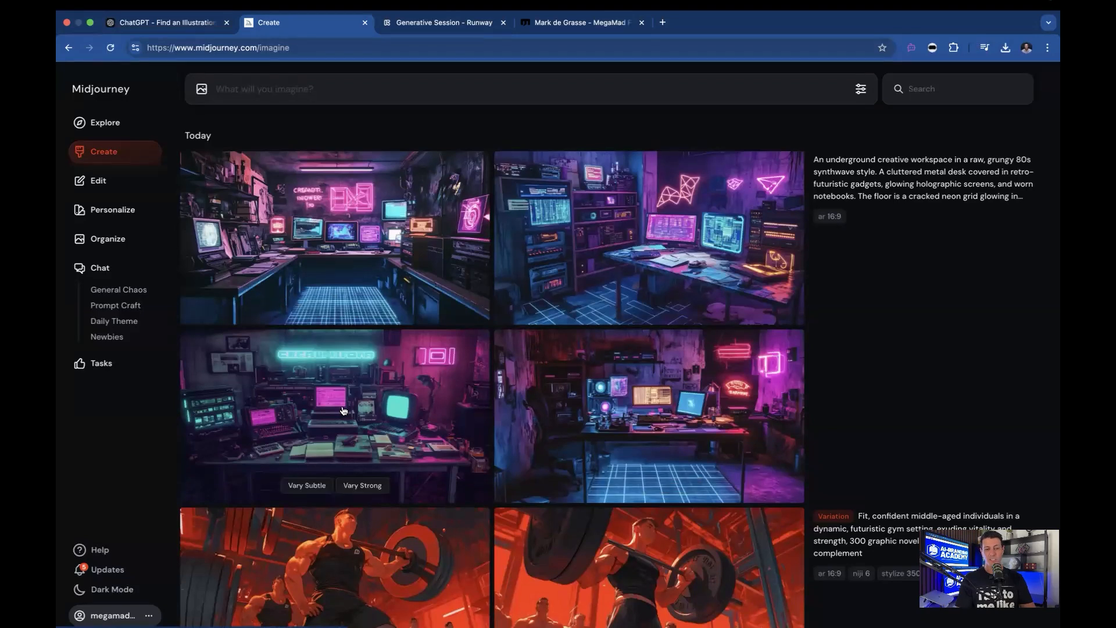
mouse_move(557, 302)
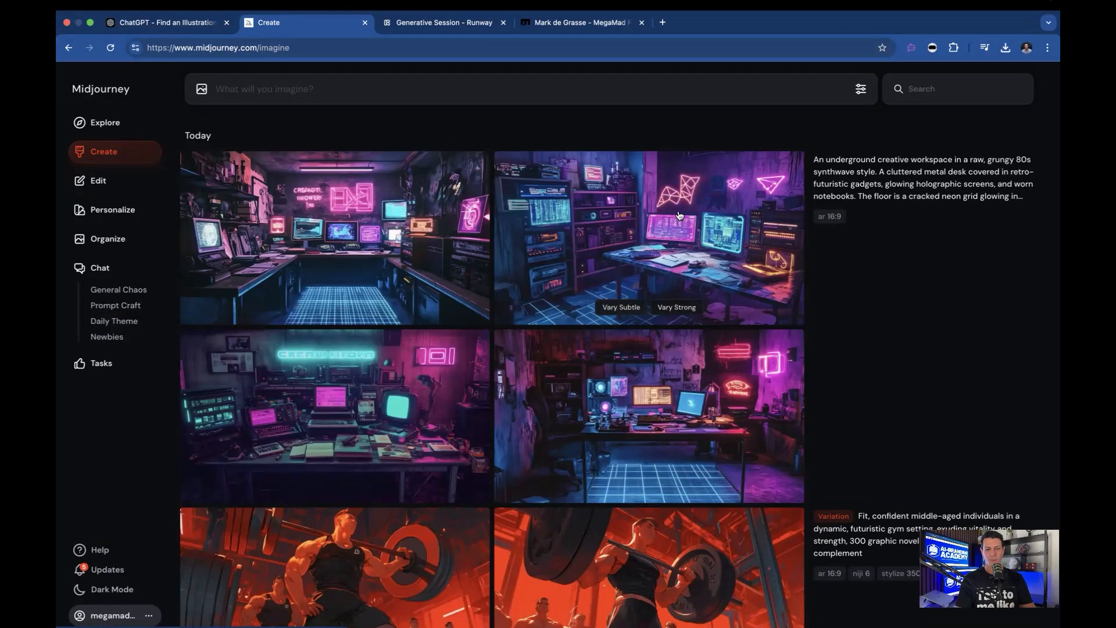
click(666, 243)
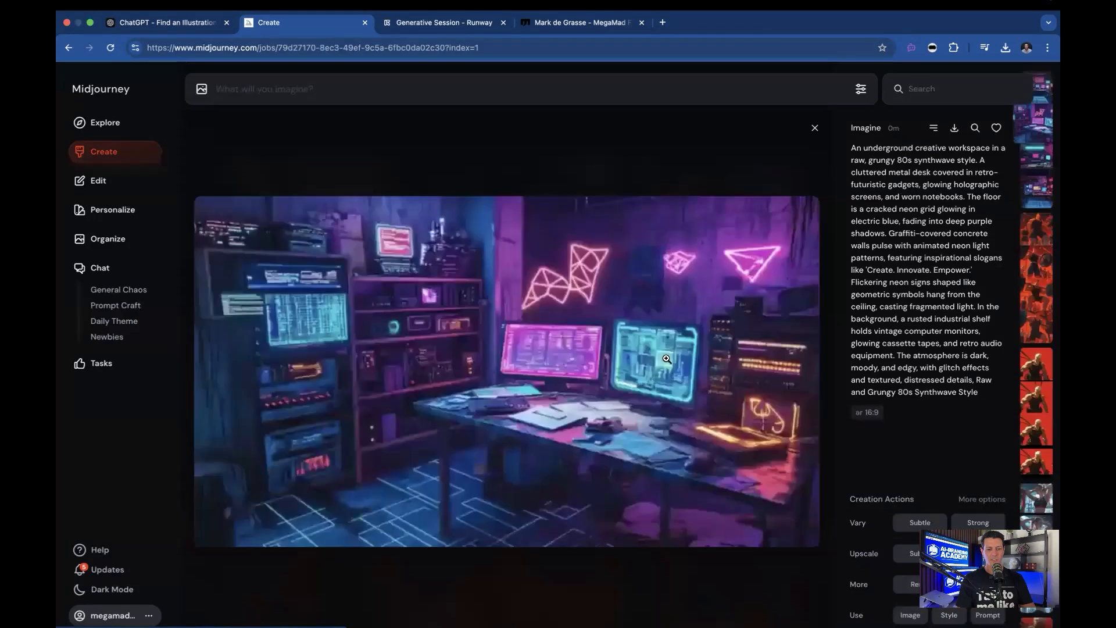
right_click(534, 327)
click(571, 355)
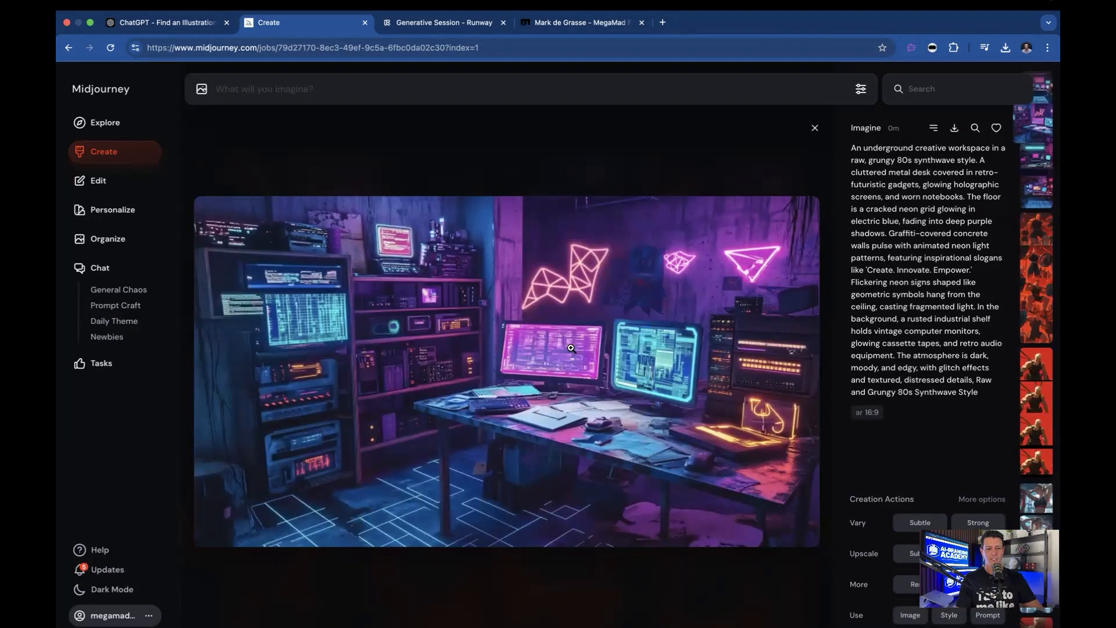
In Runway, upload the downloaded workspace image as the video's source image
click(459, 26)
click(193, 310)
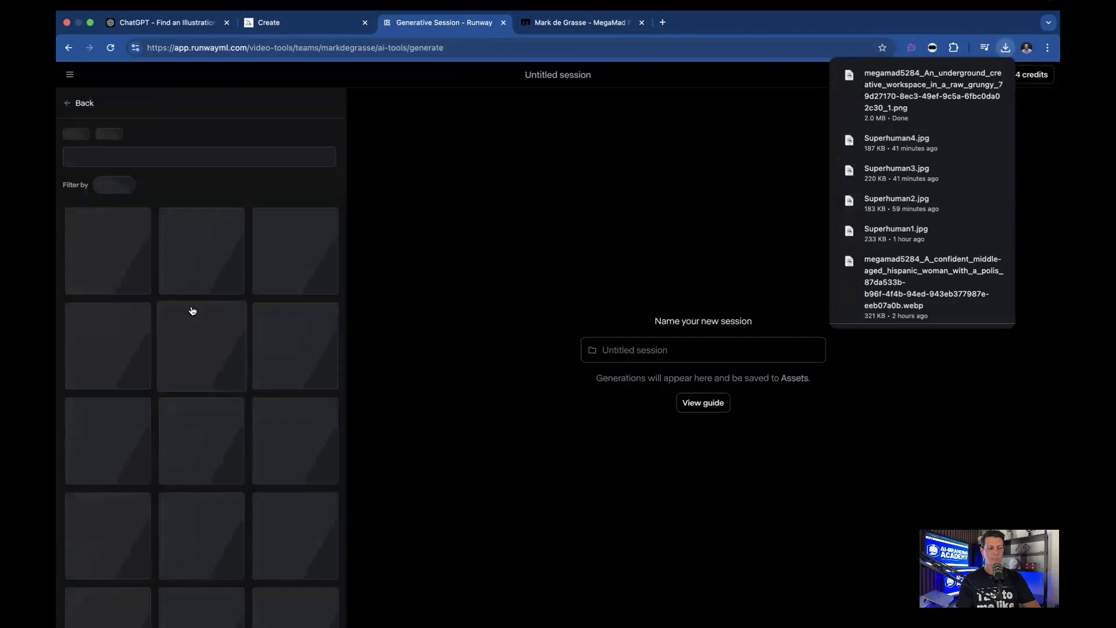
click(109, 279)
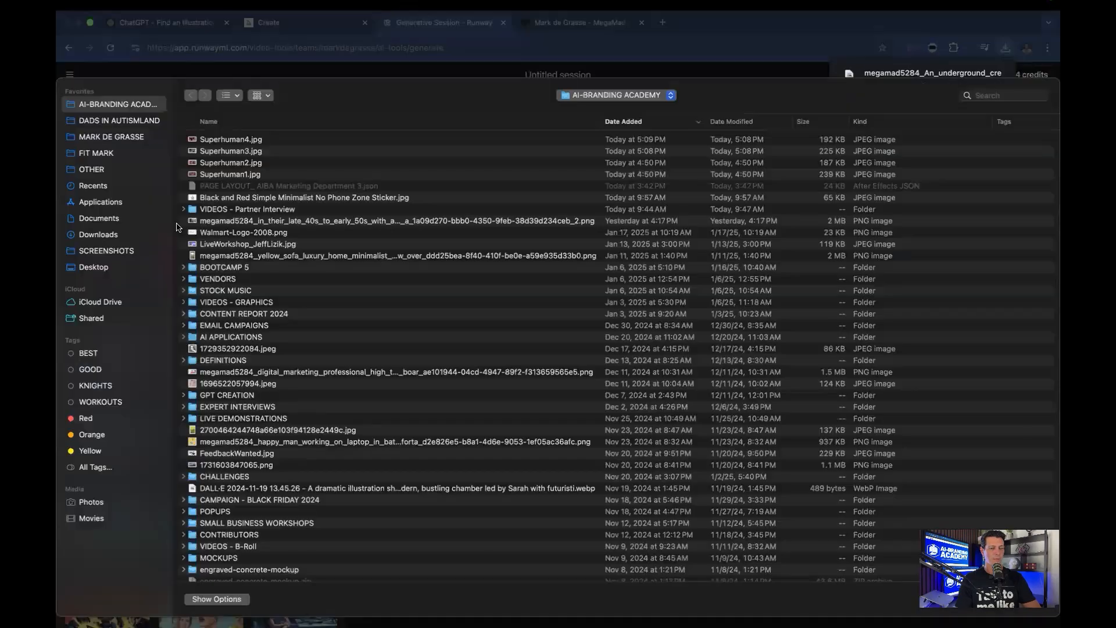
scroll(542, 145, up, 1)
double_click(540, 144)
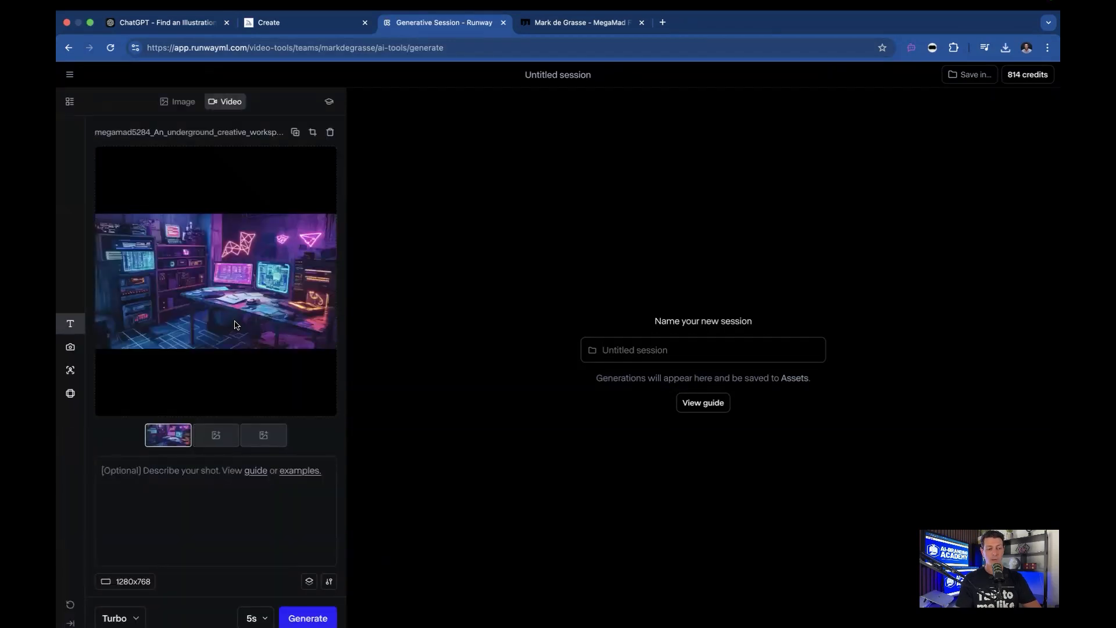
In Midjourney, load the image's prompt into the prompt box and copy its text
click(275, 23)
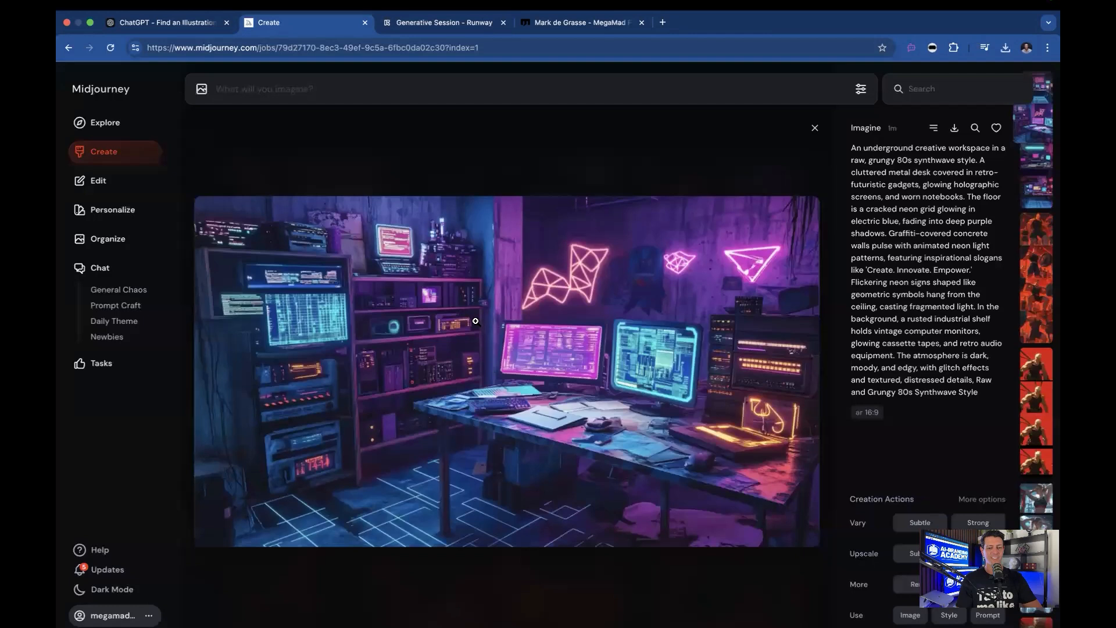
click(868, 247)
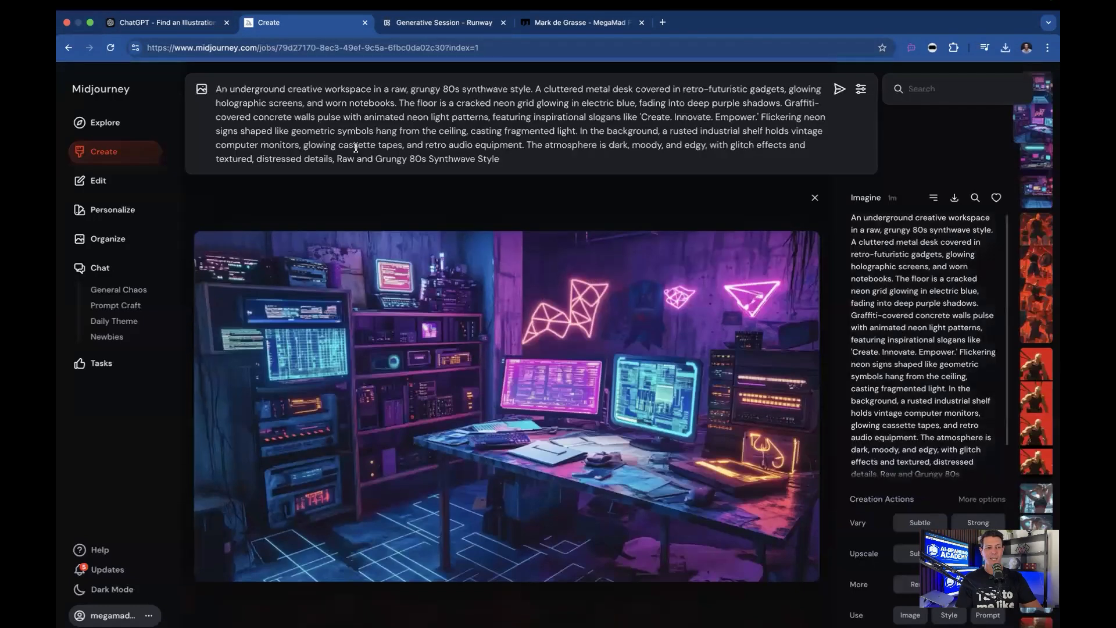
drag(332, 160, 216, 88)
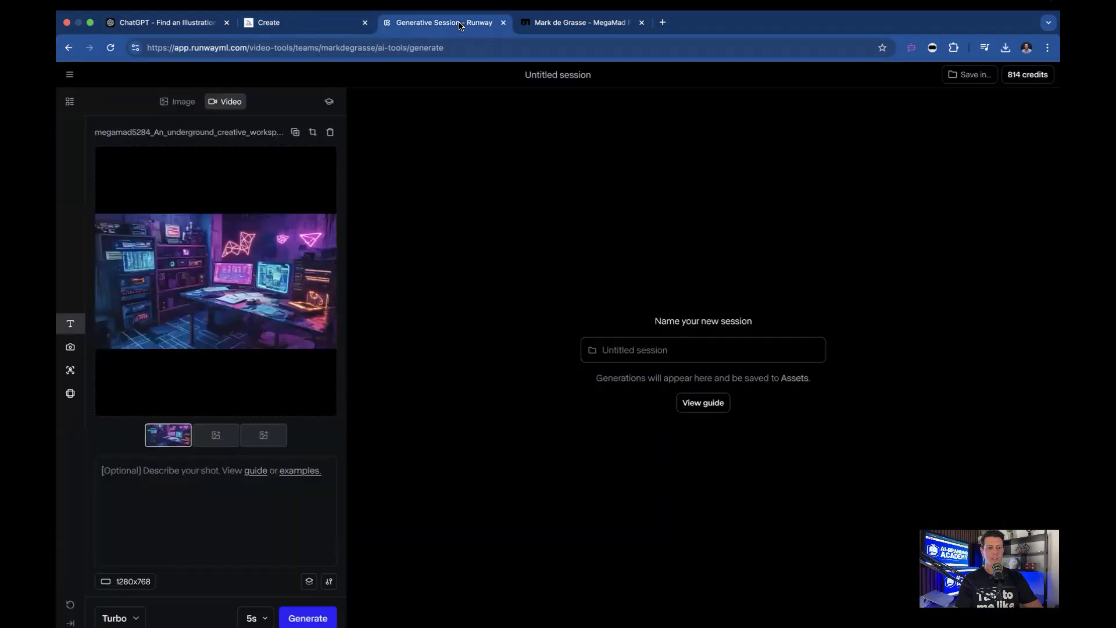
Paste the prompt into Runway's shot description and delete the trailing text so it ends at 'distressed details'
click(462, 24)
click(176, 477)
key(super+v)
scroll(218, 496, down, 1)
drag(232, 533, 305, 535)
key(BackSpace)
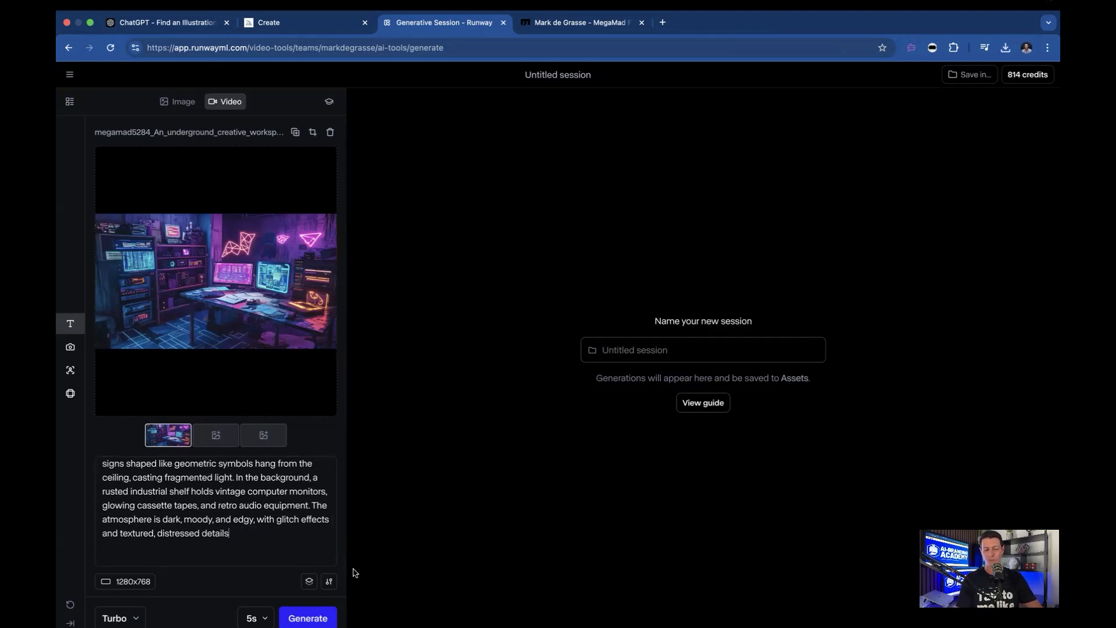
Generate a 5-second Turbo video from the image and description, and play the result
click(255, 618)
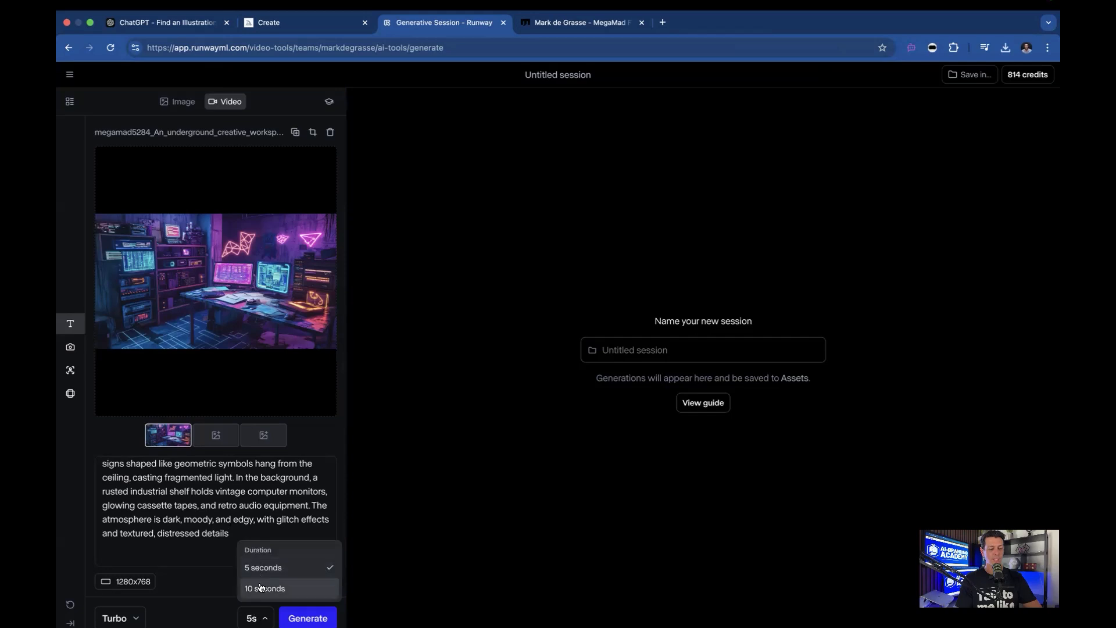
click(211, 621)
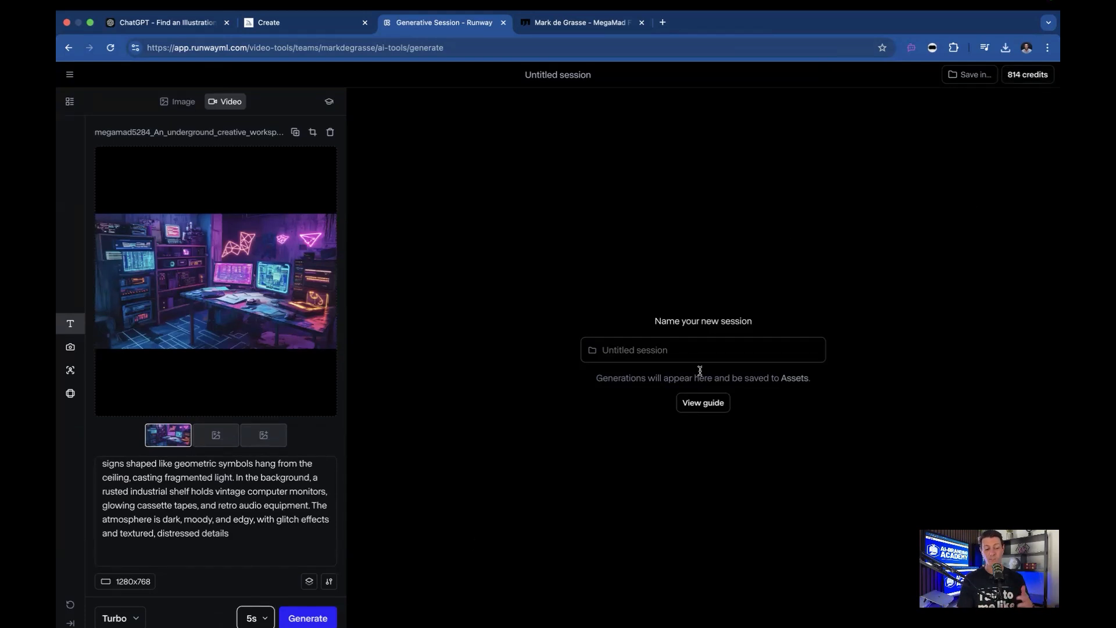
click(295, 618)
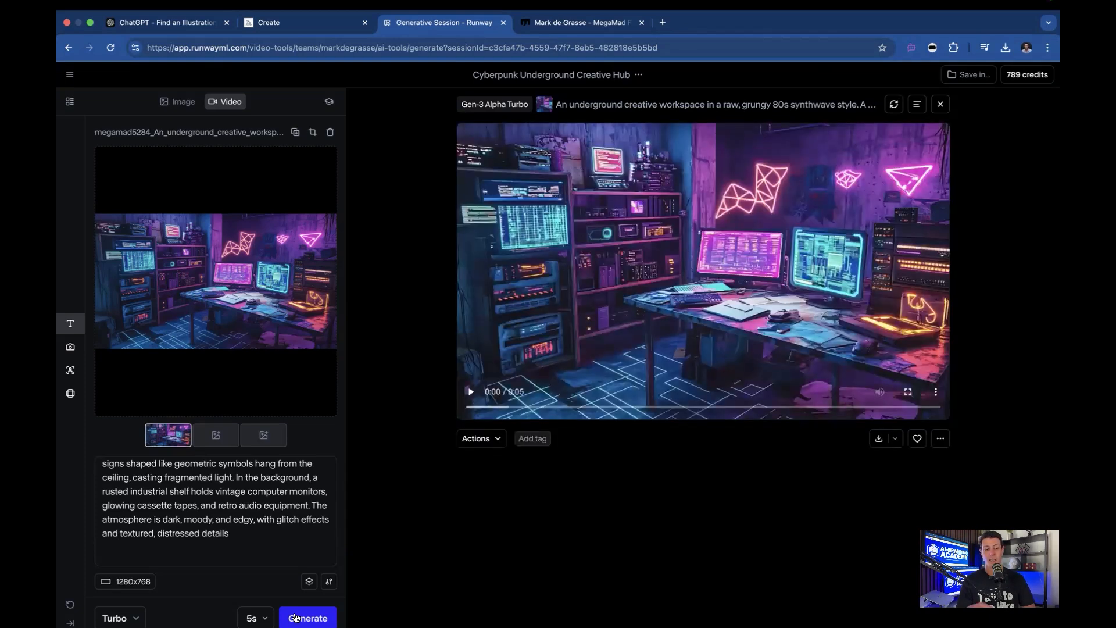
click(471, 394)
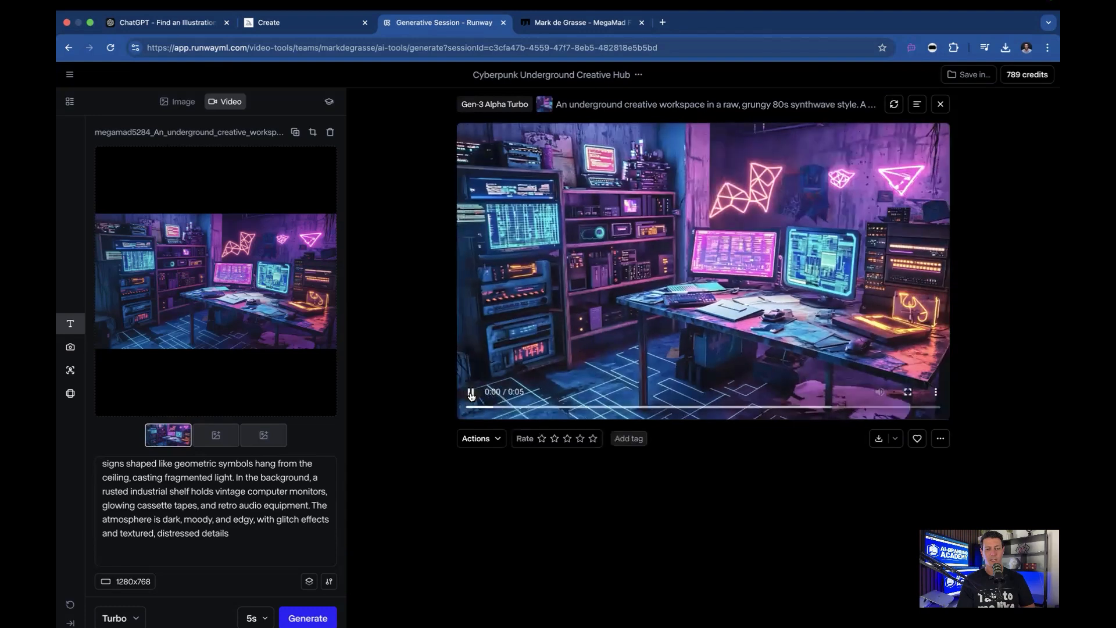